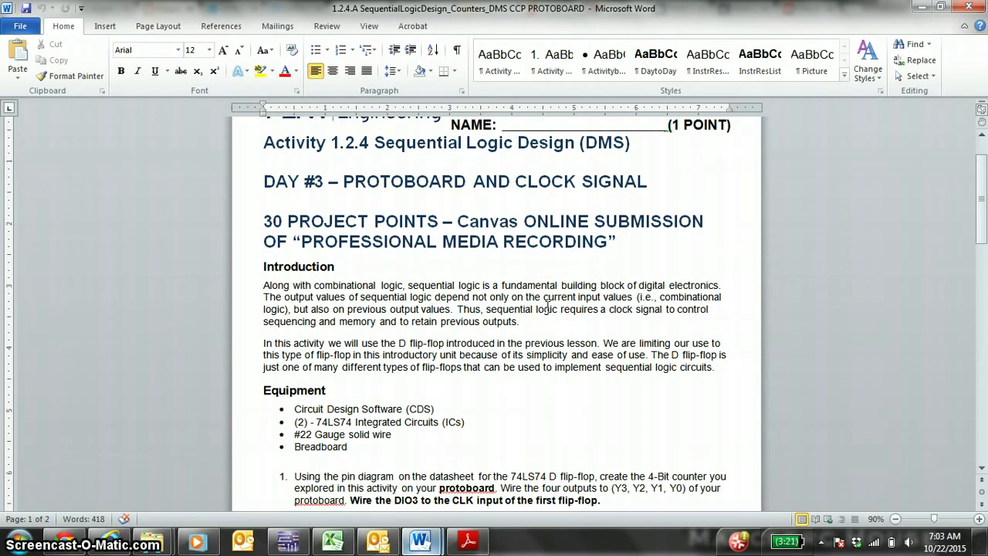
- Highlight the '(2) - 74LS74 Integrated Circuits (ICs)' line and scroll to the counter schematic
scroll(547, 308, "down", 3)
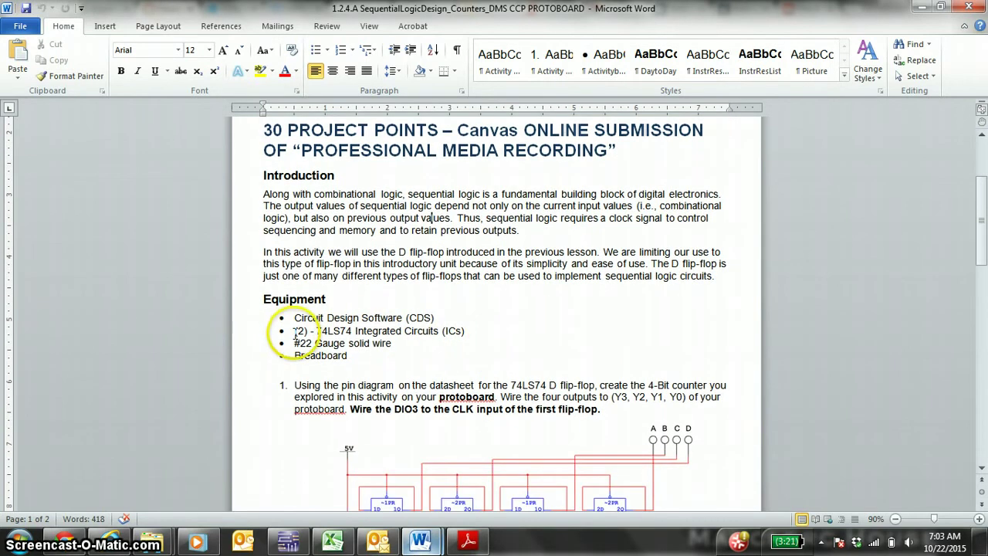
left_click_drag(295, 332, 466, 332)
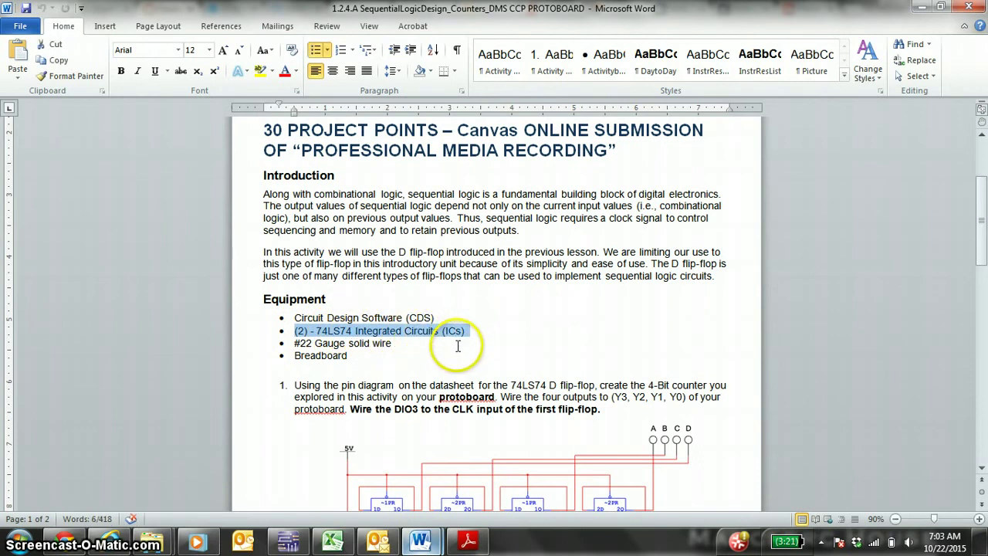
scroll(458, 345, "down", 3)
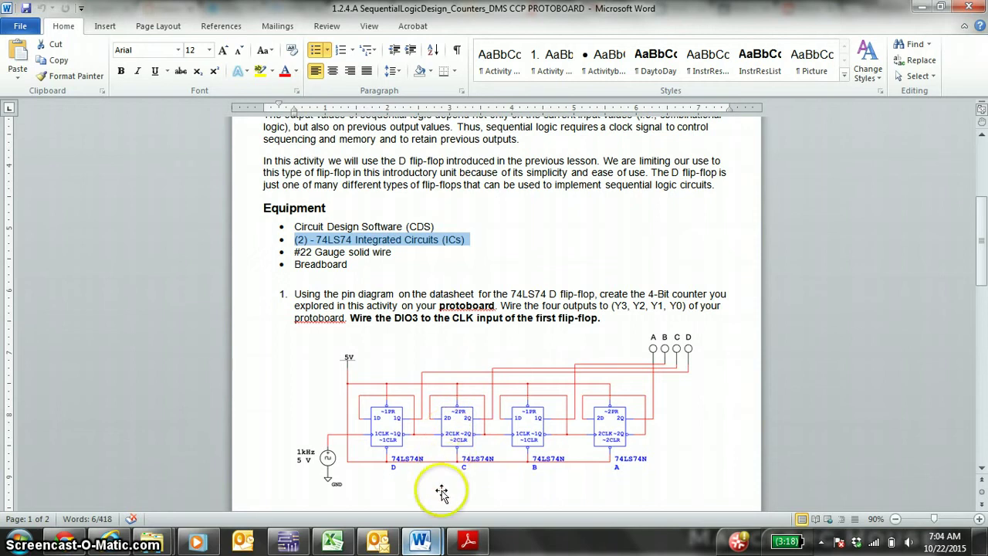
- Open the 30-point '1.2.4 Project - Protoboard Four (4) Bit Coutner' assignment from the Canvas Modules list
left_click(66, 540)
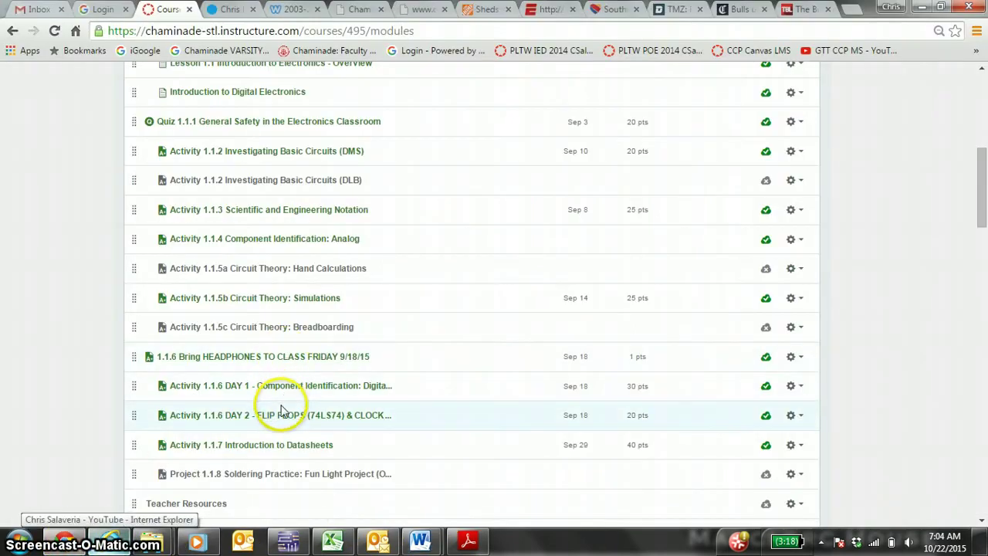
scroll(283, 412, "down", 1)
scroll(283, 411, "down", 8)
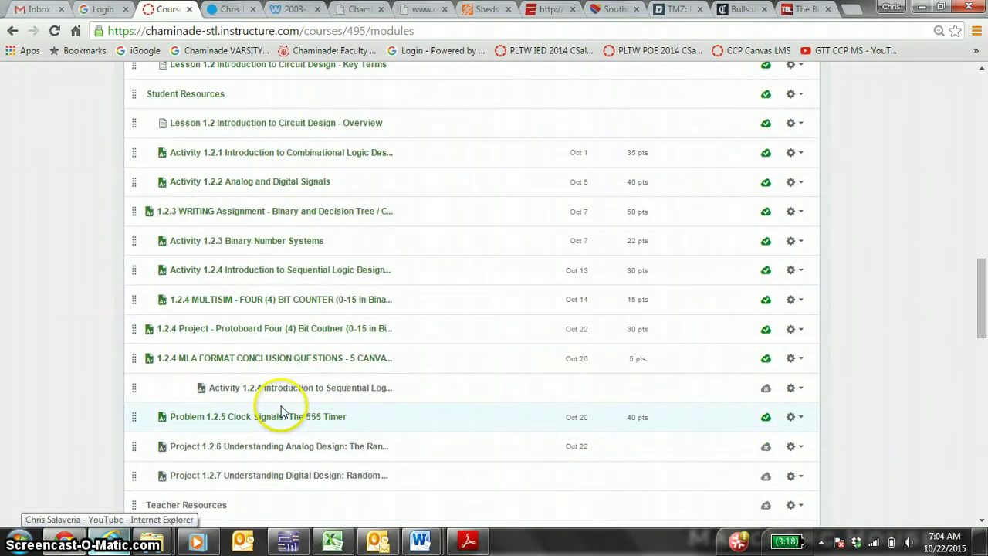
scroll(273, 393, "down", 4)
scroll(273, 395, "up", 3)
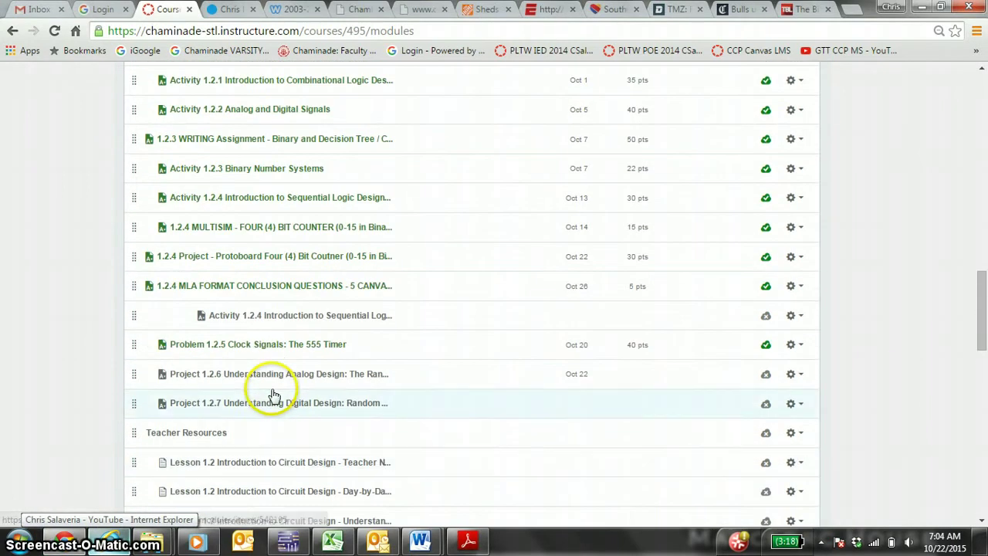
left_click(289, 261)
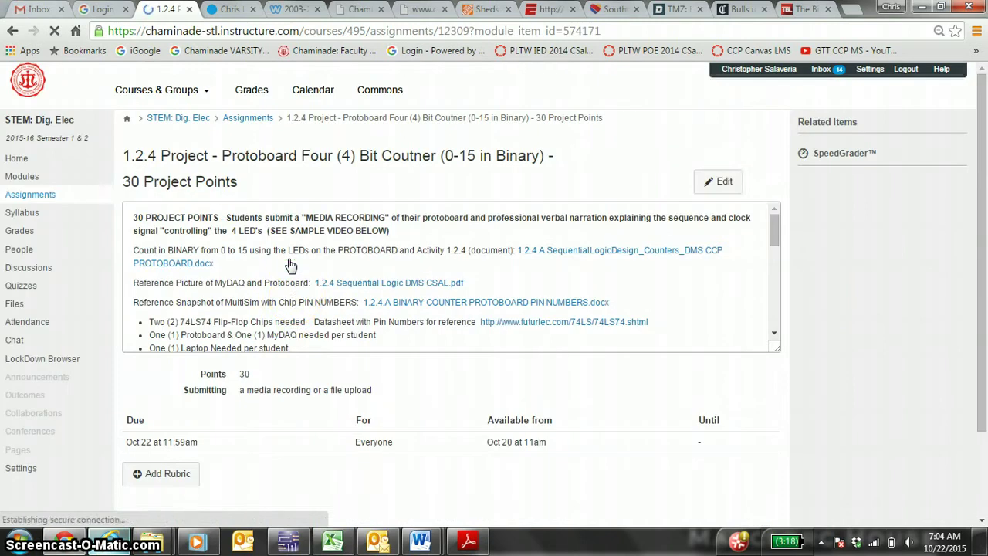
scroll(296, 299, "down", 1)
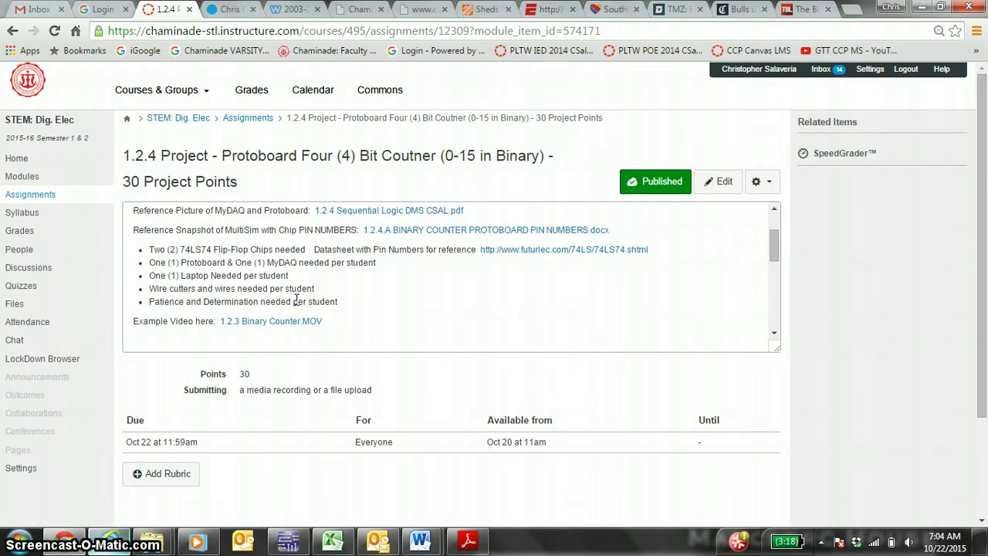
scroll(296, 299, "up", 1)
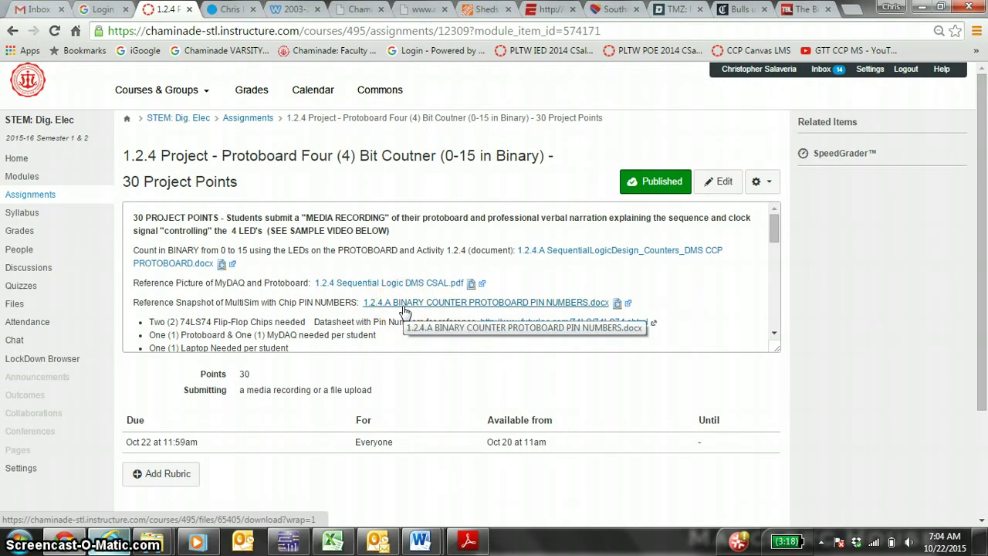
mouse_move(421, 531)
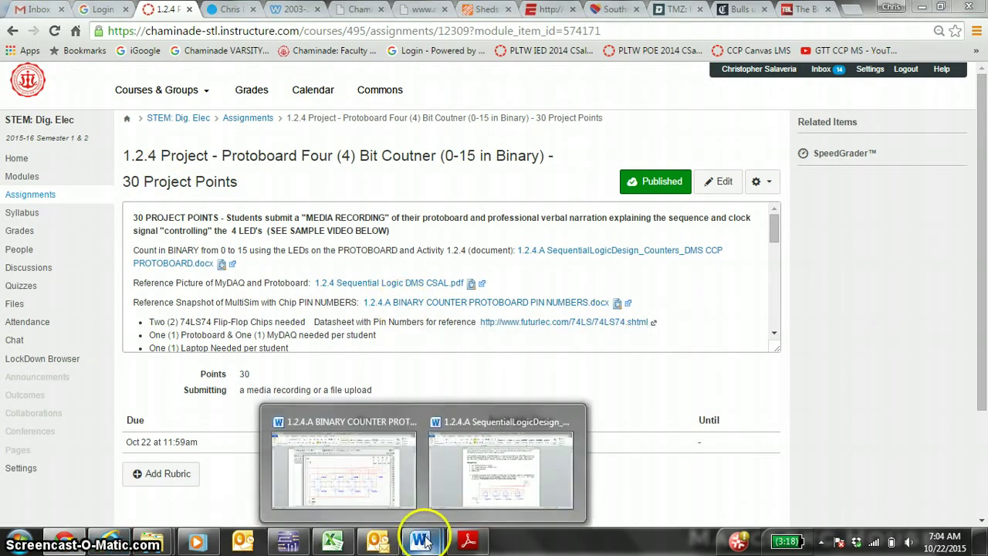
left_click(366, 492)
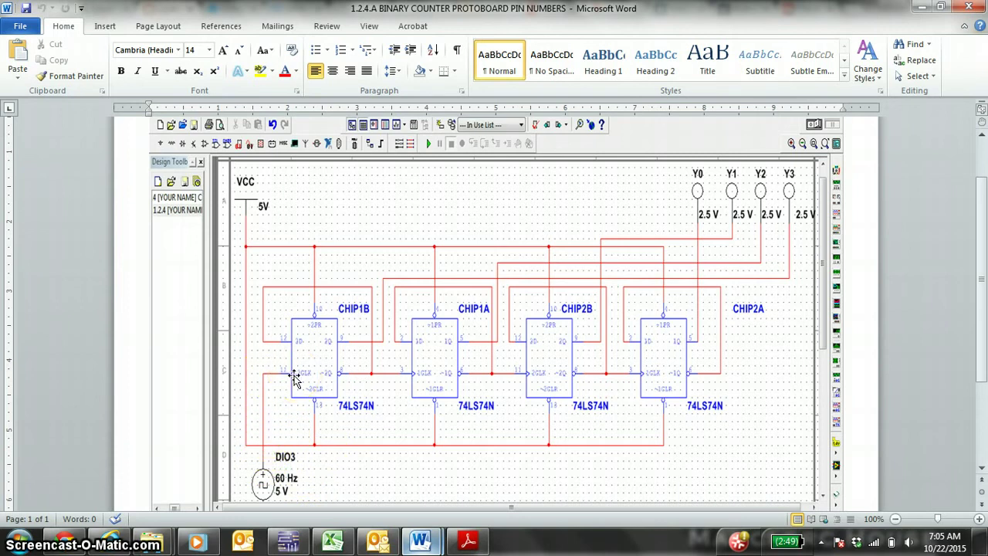
left_click(284, 378)
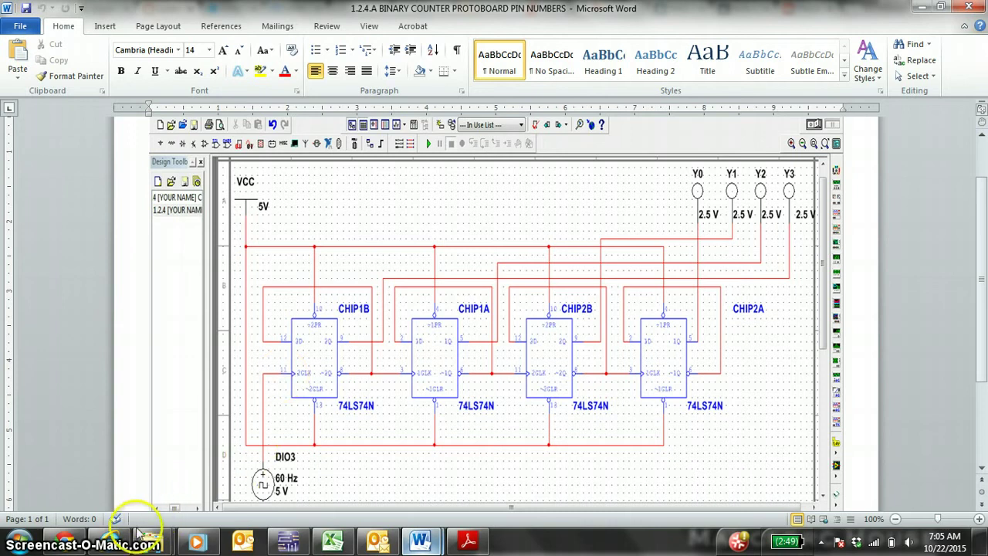
mouse_move(116, 536)
mouse_move(73, 536)
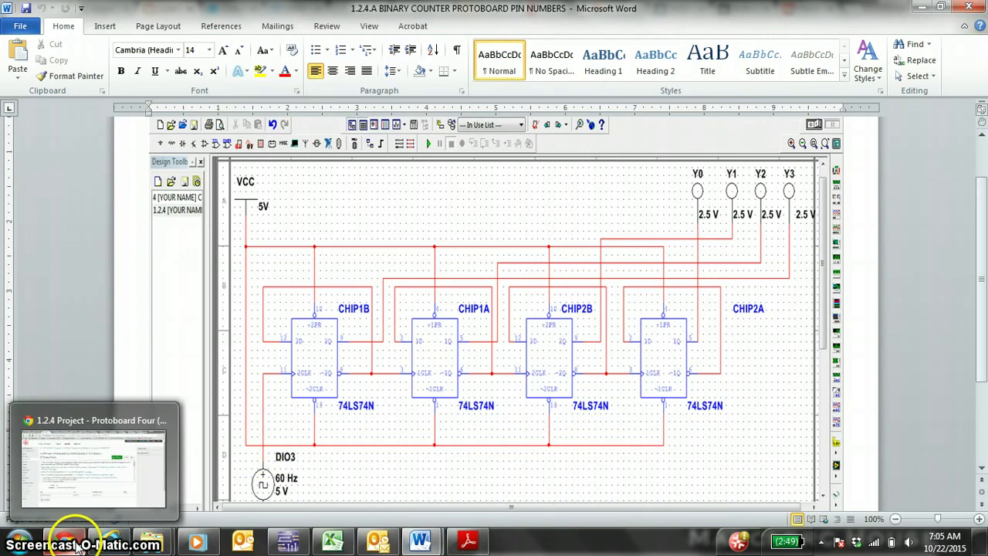
left_click(87, 483)
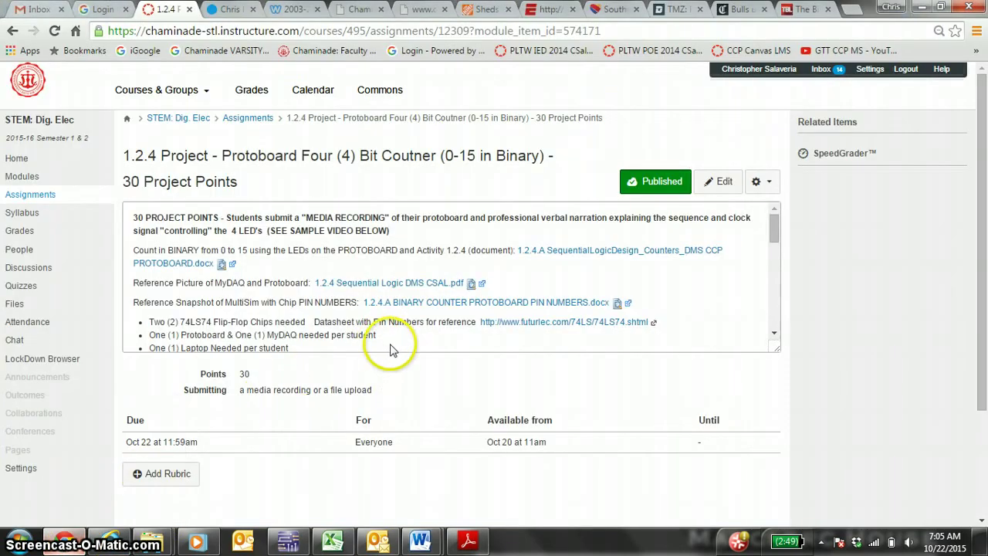
- Open the Futurlec 74LS74 datasheet and scroll to its Connection Diagram and Function Table
left_click(518, 323)
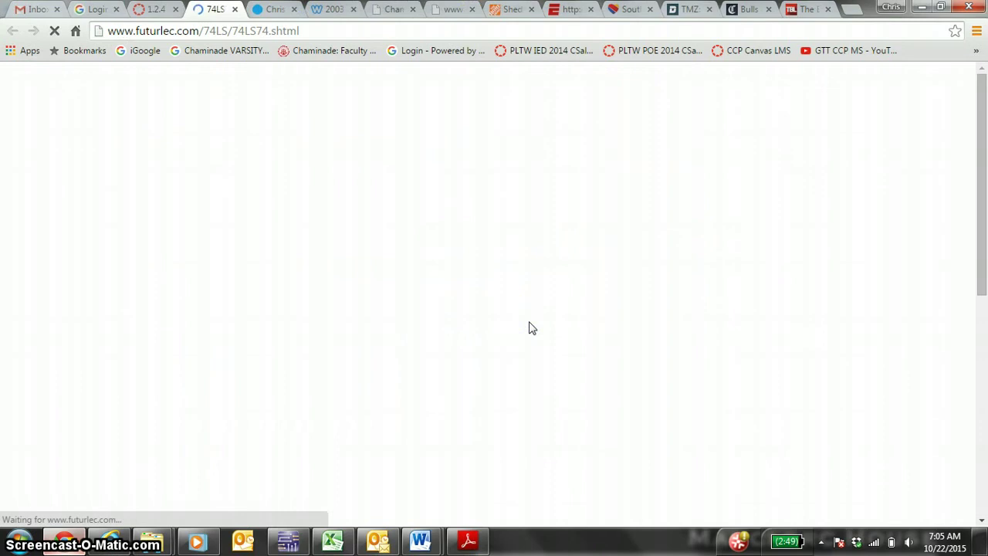
left_click(489, 335)
scroll(461, 349, "down", 5)
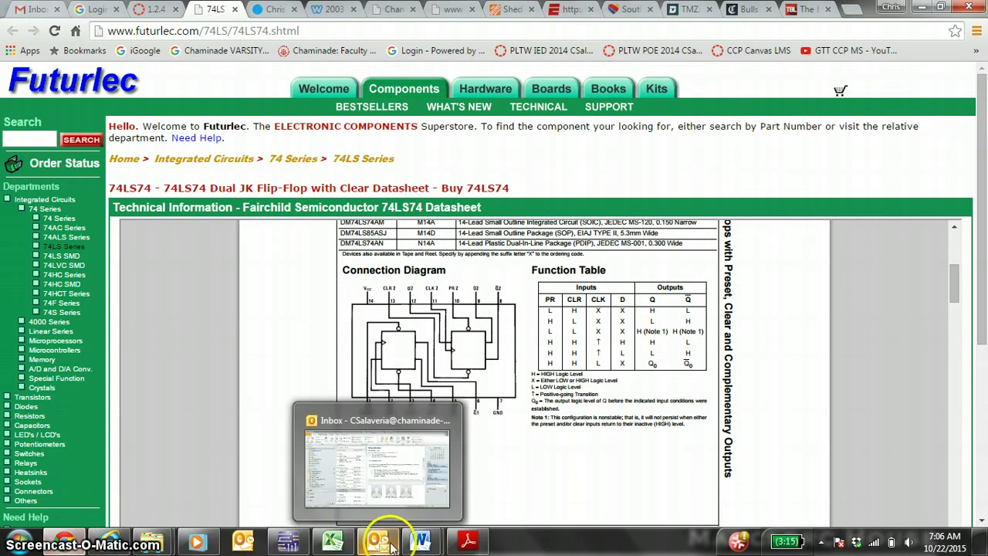
- Show the BINARY COUNTER pin-numbers document, then the '1.2.4 Sequential Logic DMS CSAL.pdf' photo in Adobe Reader
mouse_move(419, 538)
left_click(376, 483)
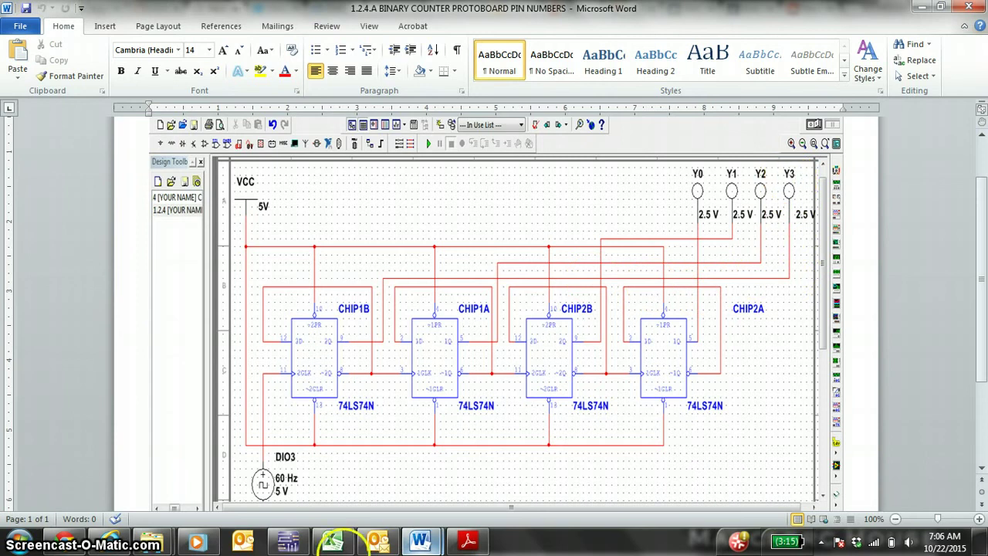
left_click(464, 542)
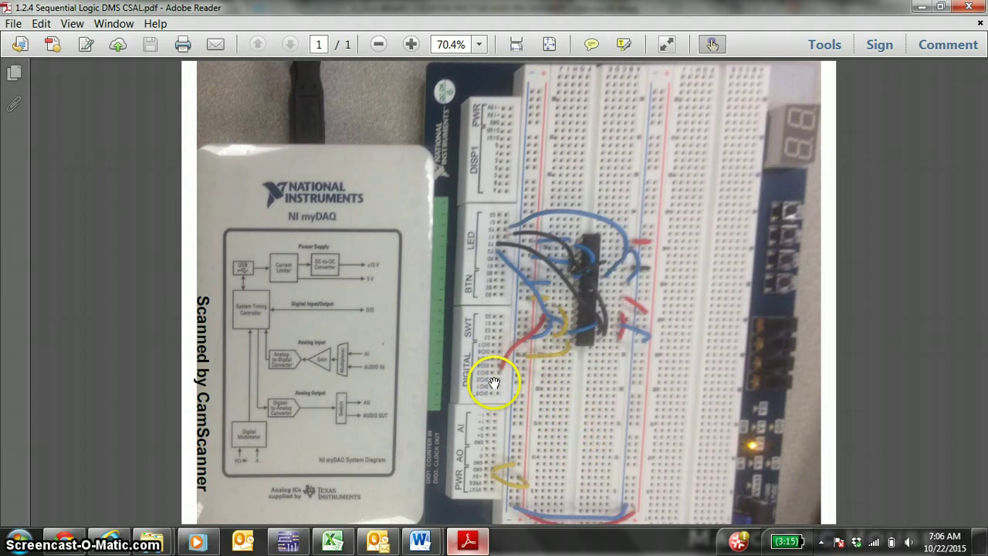
- Rotate the scanned myDAQ and protoboard photo clockwise twice, 90° each time
right_click(560, 391)
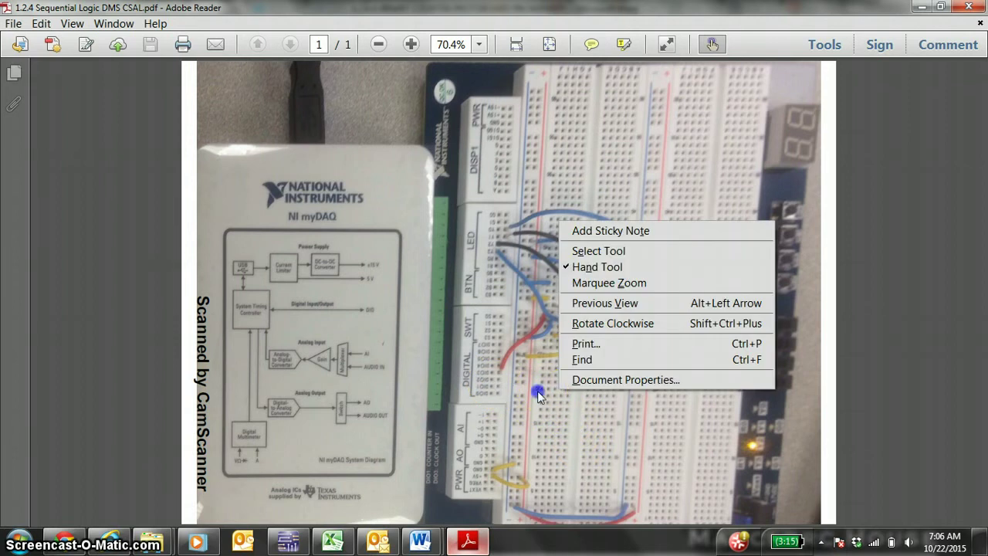
left_click(537, 390)
right_click(537, 390)
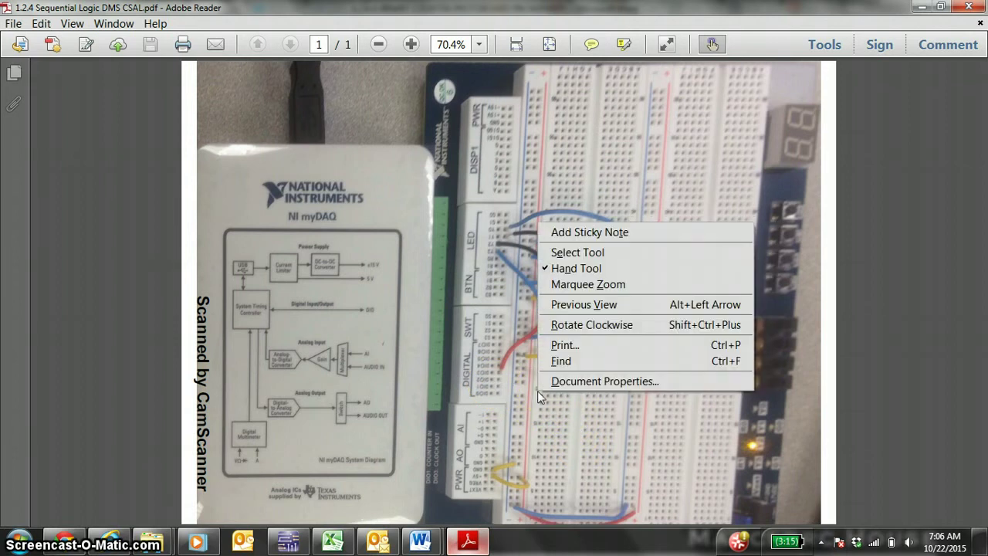
left_click(539, 395)
right_click(524, 390)
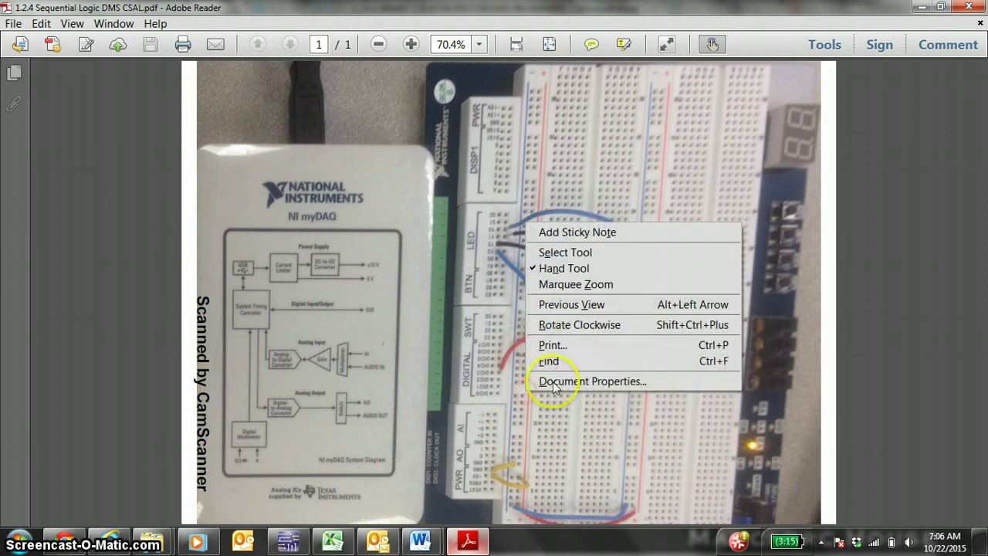
left_click(577, 325)
right_click(548, 357)
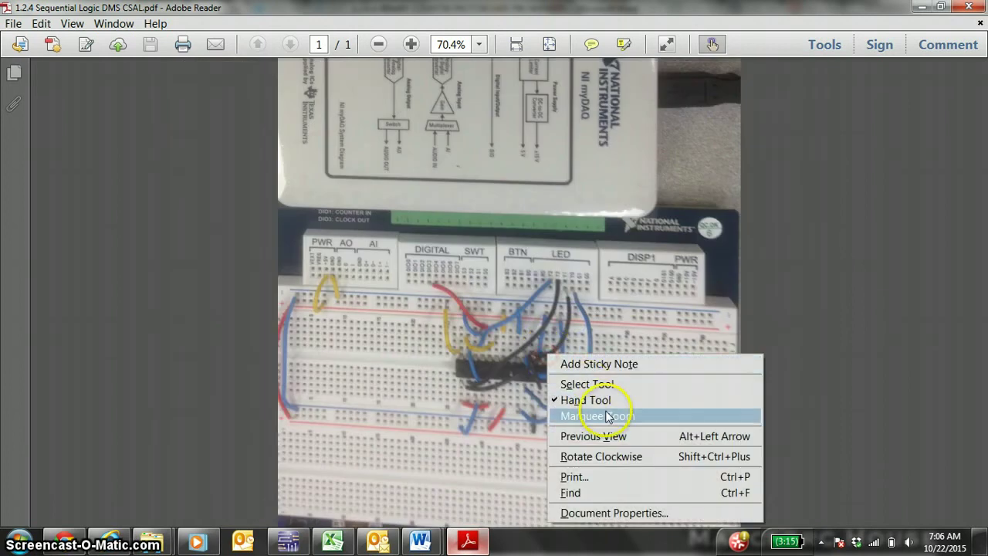
left_click(610, 456)
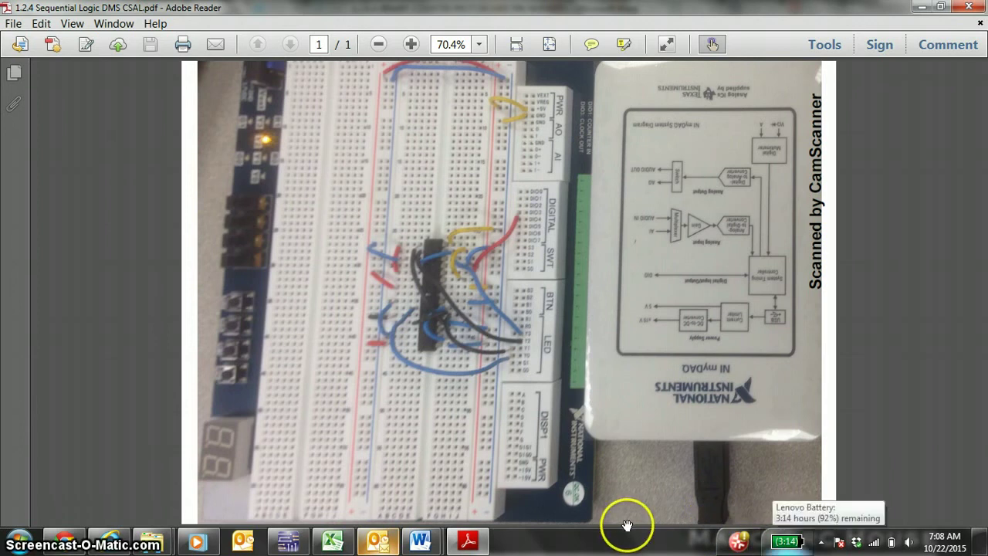
mouse_move(420, 540)
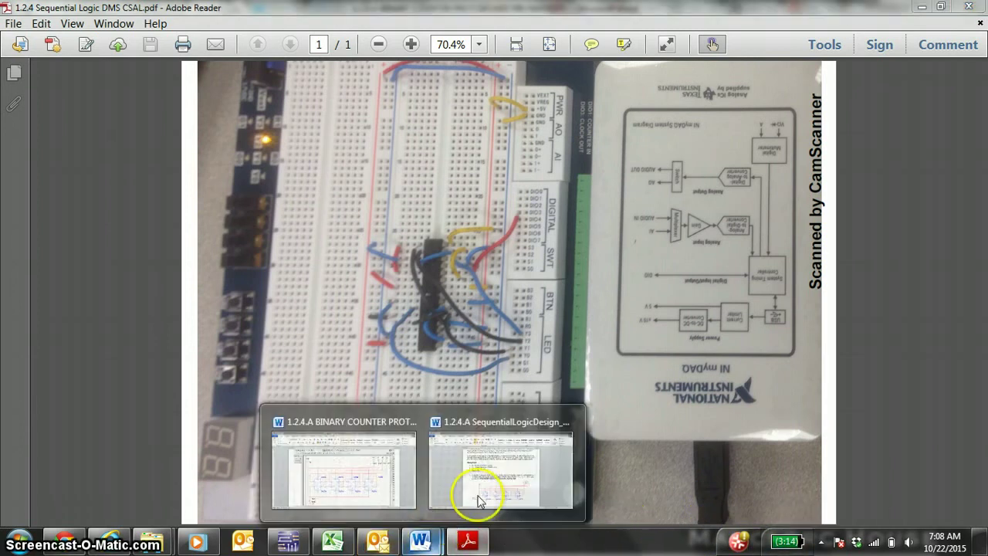
- Switch to the Sequential Logic Design handout and scroll to its 'Using the myDAQ' clock-signal steps
mouse_move(491, 486)
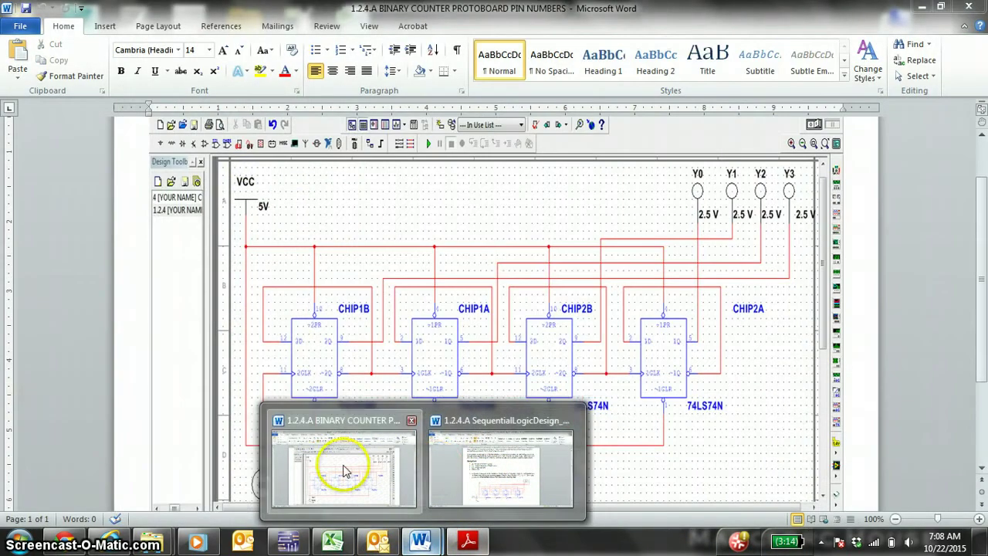
left_click(342, 463)
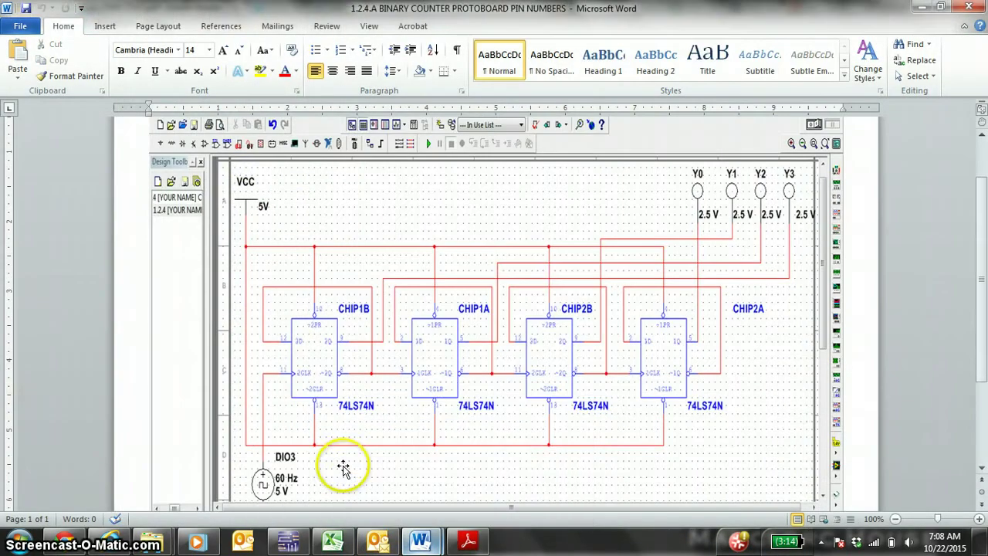
mouse_move(420, 536)
left_click(481, 472)
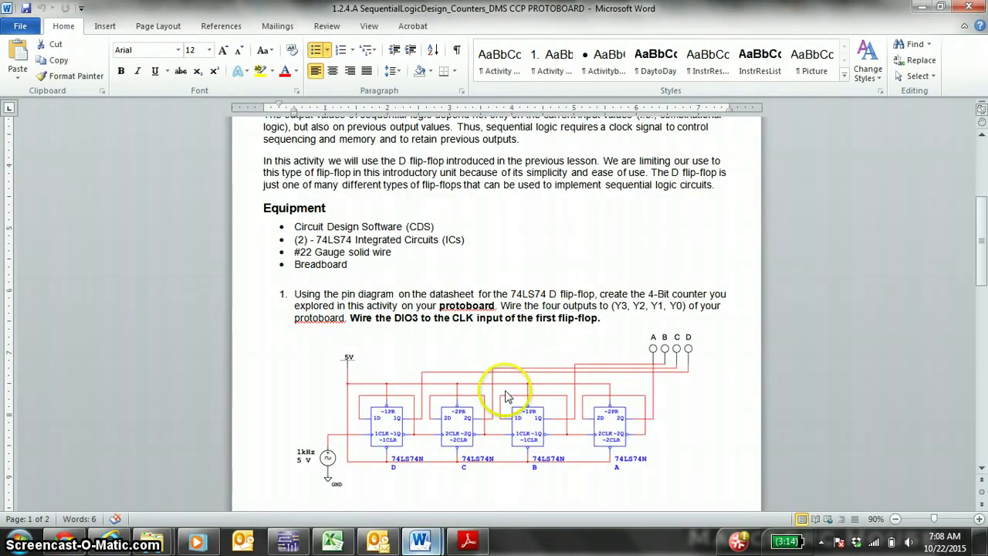
scroll(501, 378, "down", 8)
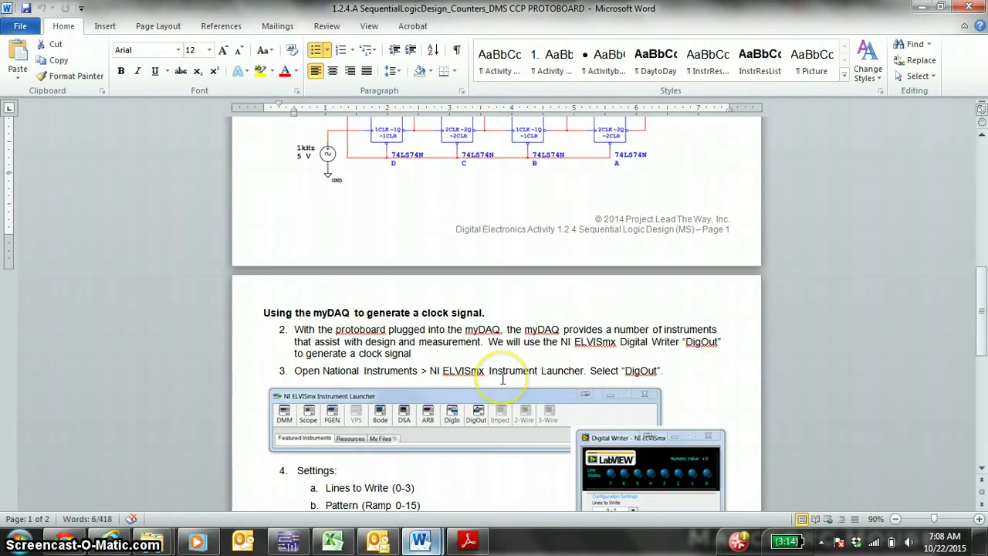
scroll(502, 379, "down", 3)
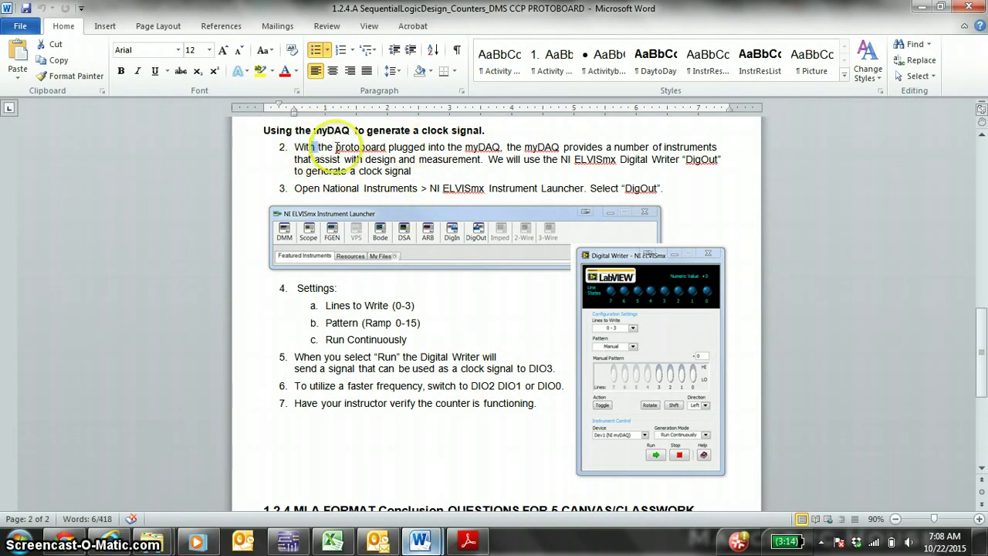
- Highlight the item 2 paragraph briefly, then open the Windows Start menu
left_click_drag(296, 146, 446, 173)
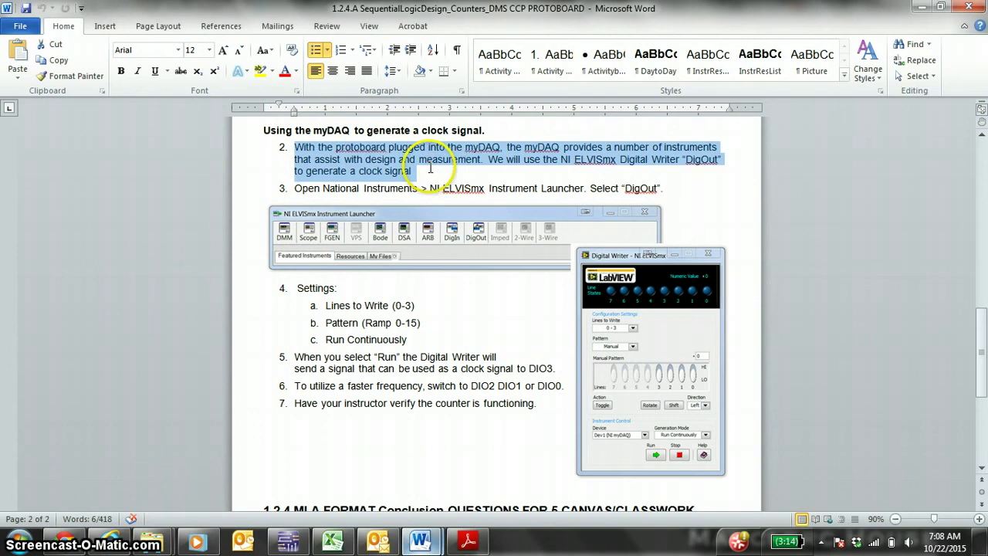
mouse_move(393, 138)
left_click(472, 148)
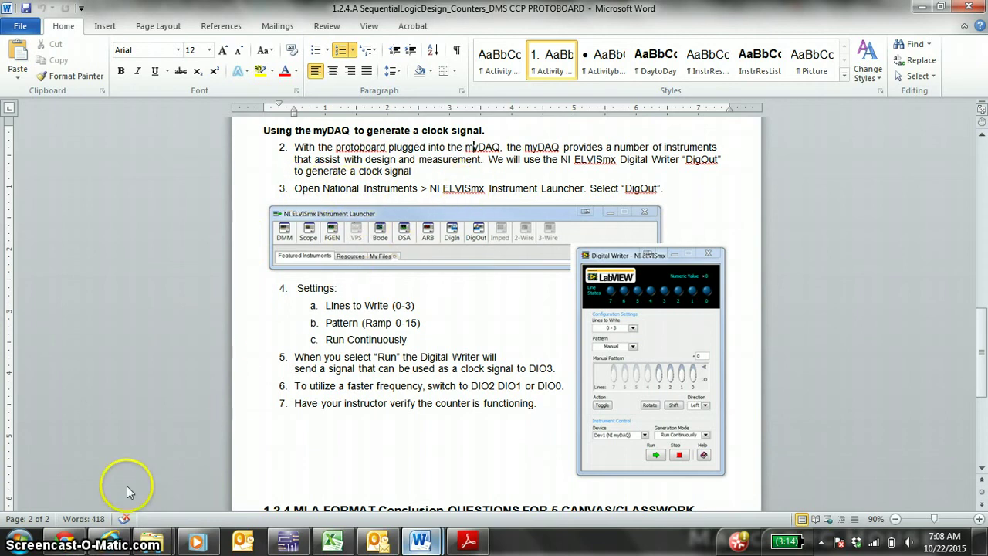
mouse_move(23, 540)
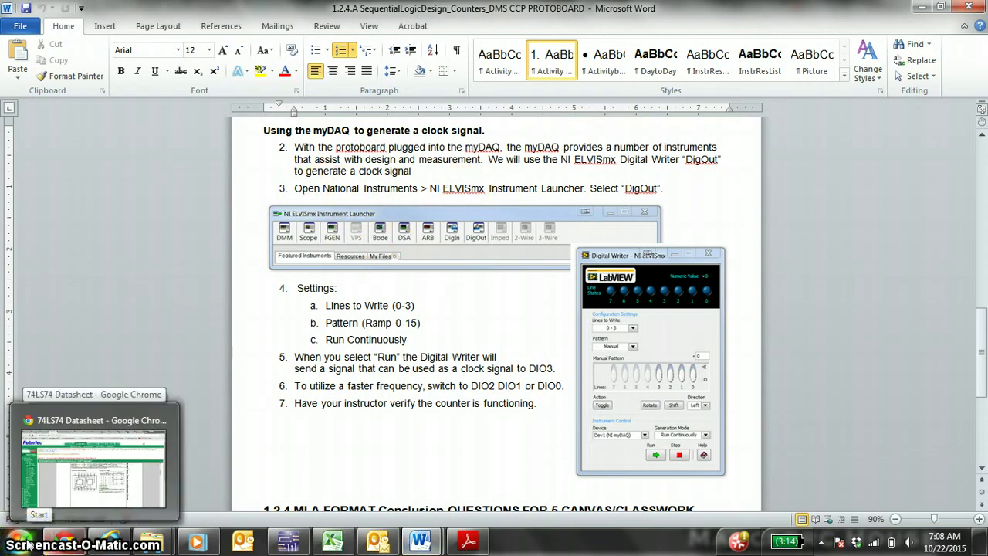
left_click(27, 543)
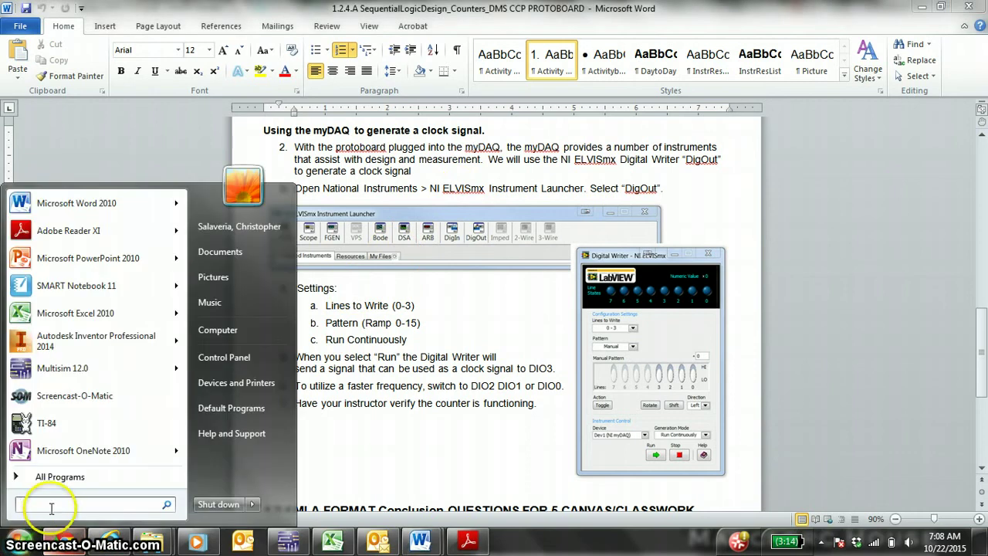
- Launch NI ELVISmx Instrument Launcher from All Programs > National Instruments > NI ELVISmx for NI ELVIS & NI myDAQ
left_click(73, 478)
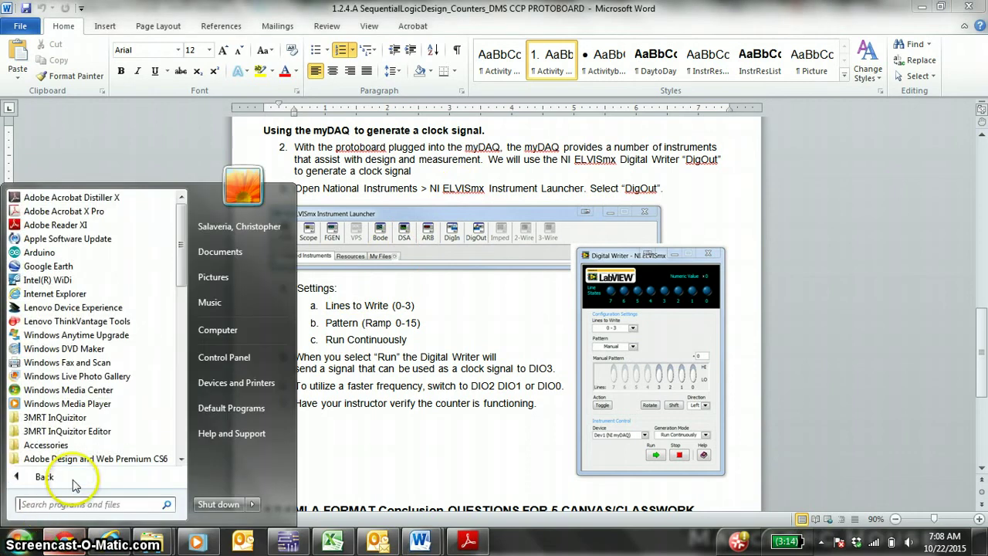
scroll(121, 463, "down", 7)
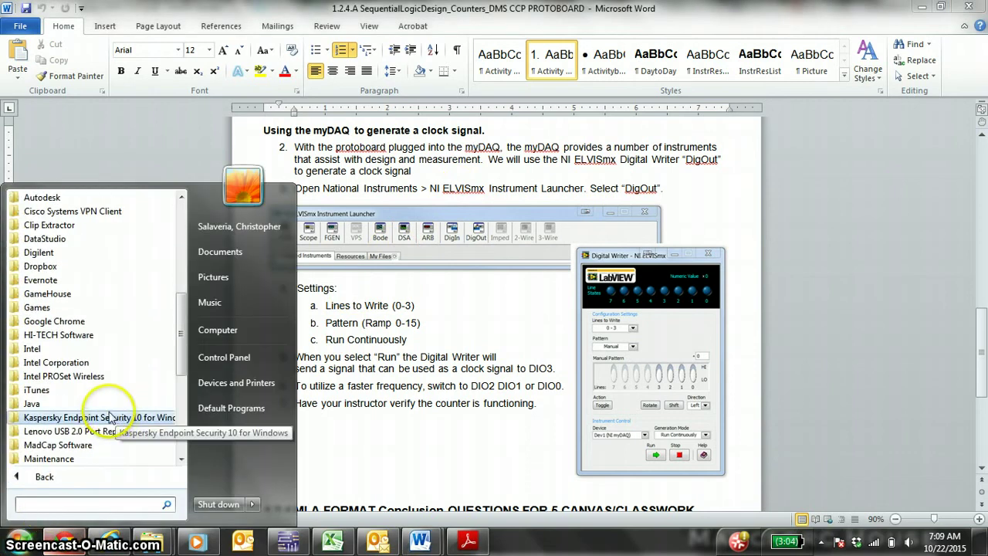
scroll(105, 417, "down", 4)
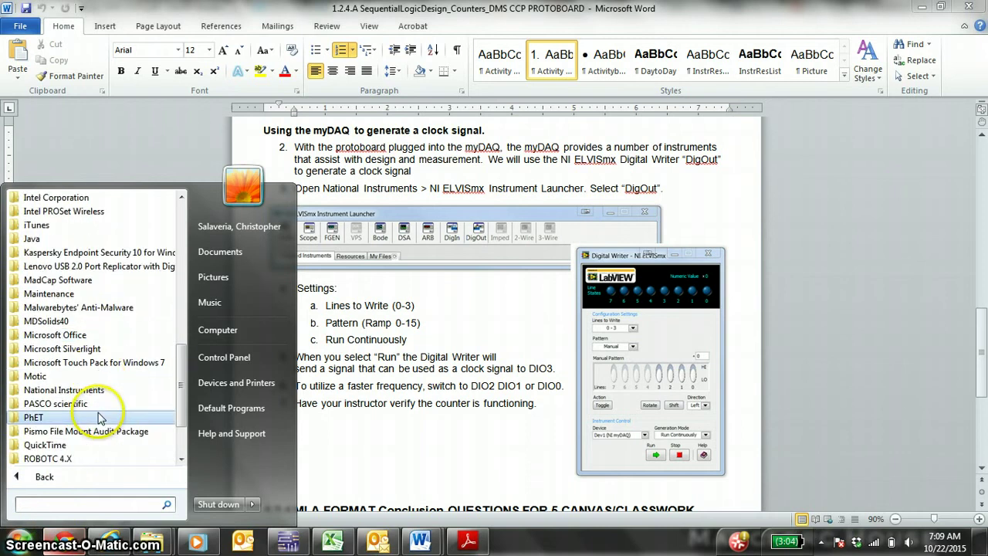
left_click(103, 390)
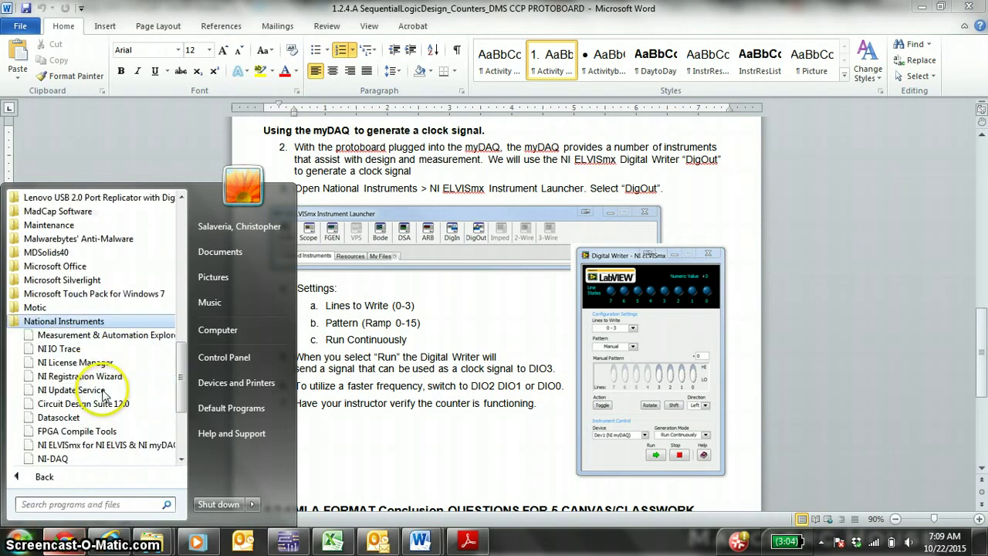
left_click_drag(181, 384, 181, 393)
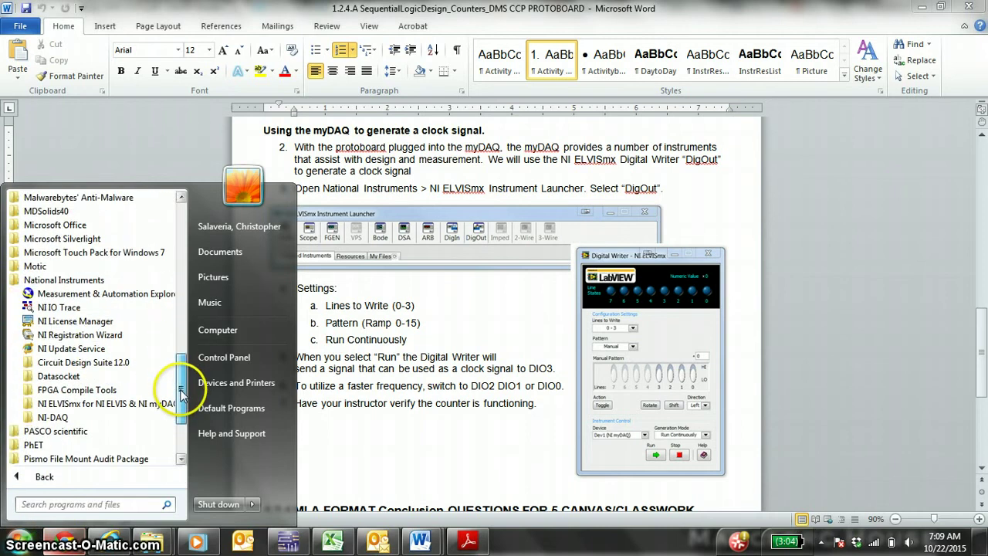
left_click(114, 403)
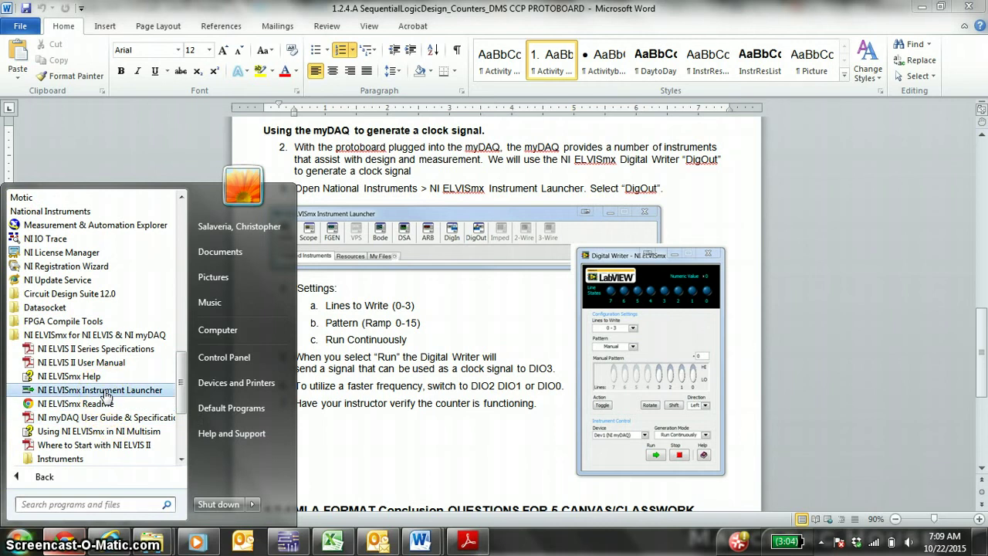
left_click(106, 392)
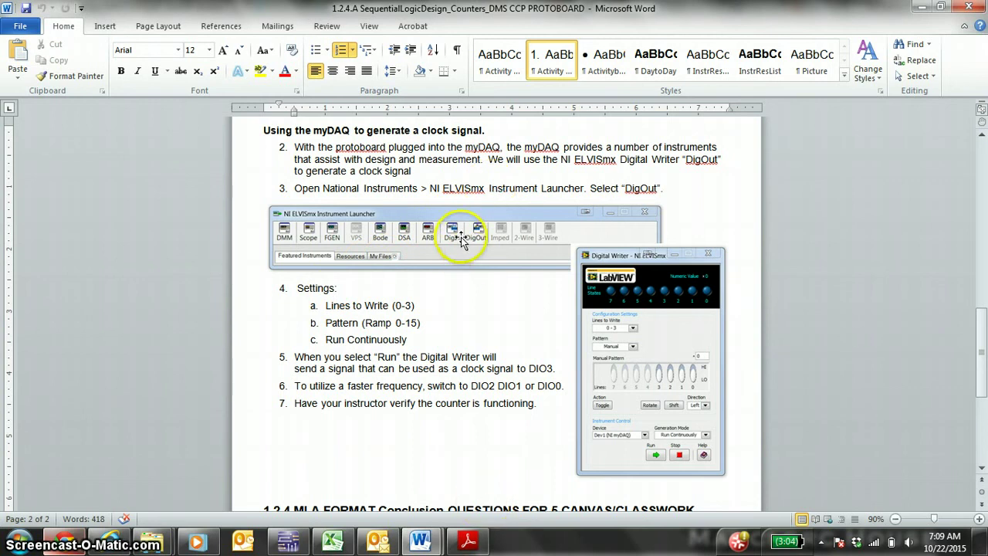
mouse_move(153, 540)
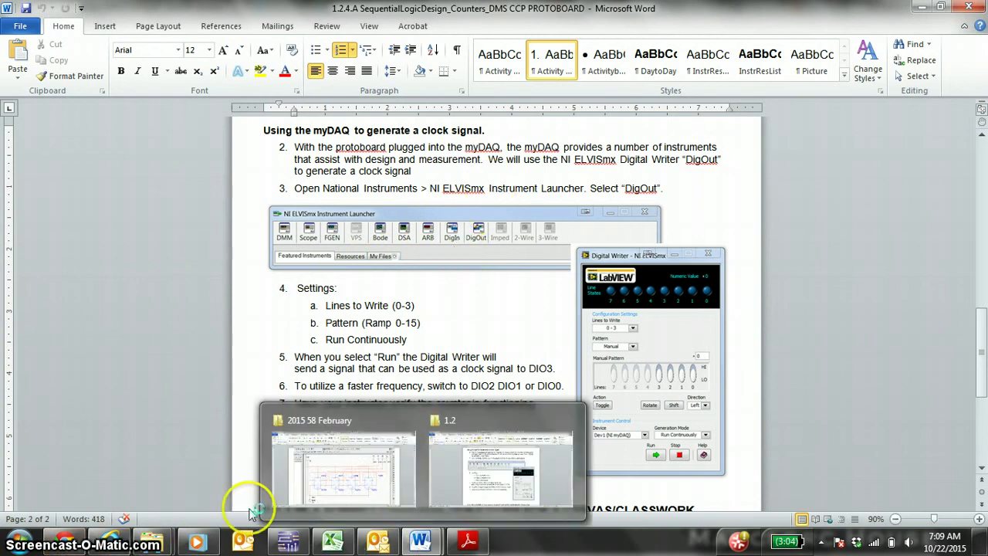
mouse_move(289, 469)
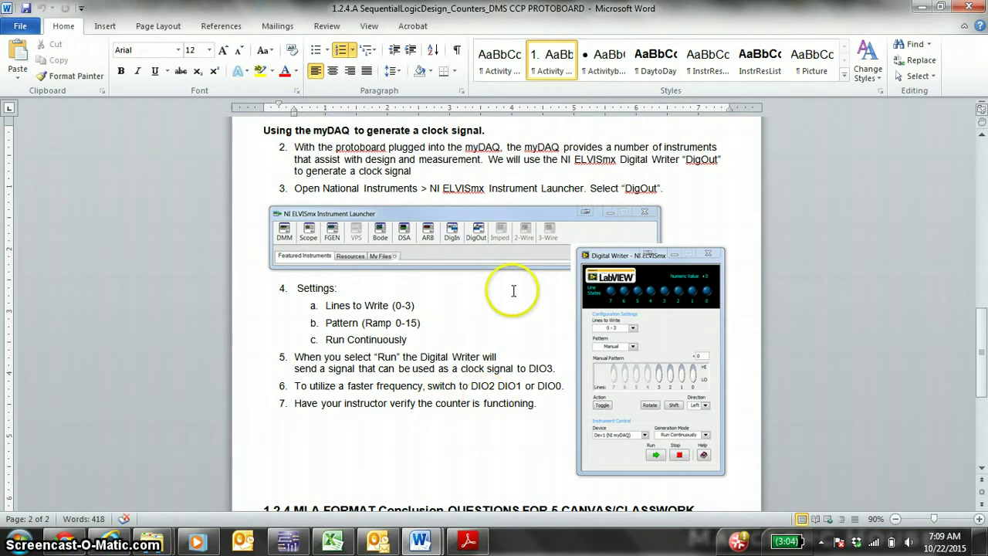
- Bring the Instrument Launcher forward and dismiss the Outlook meeting reminder while Digital Writer loads
left_click(23, 542)
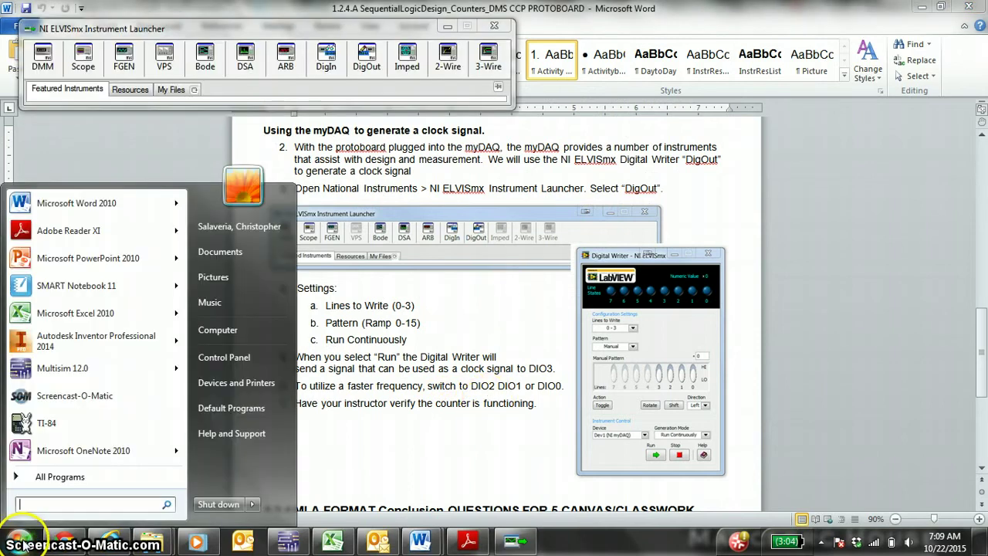
left_click(699, 192)
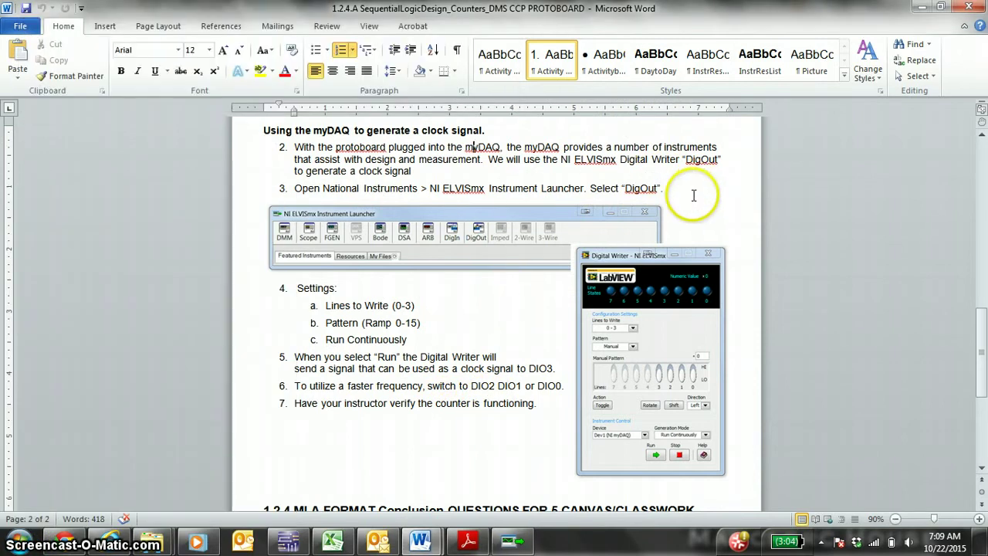
left_click(497, 544)
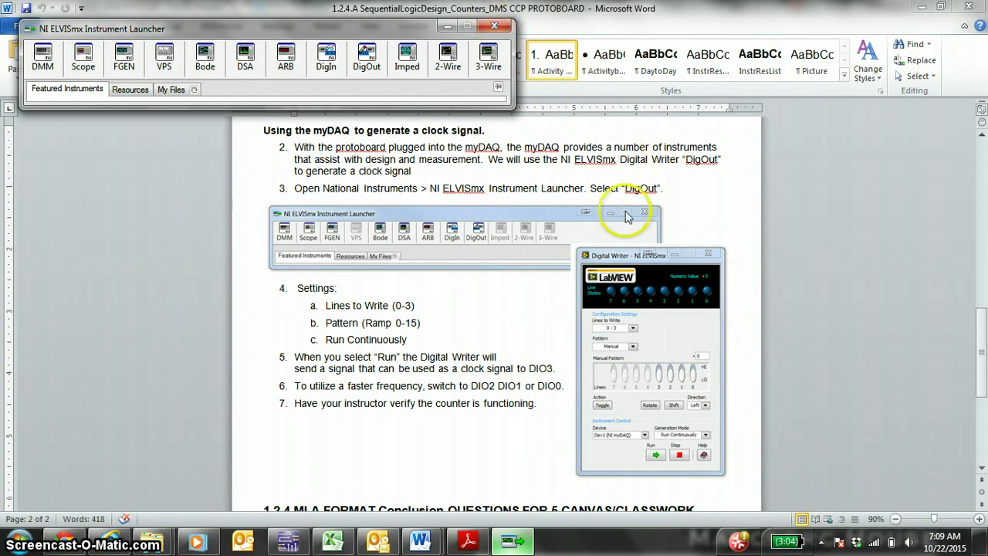
left_click(523, 541)
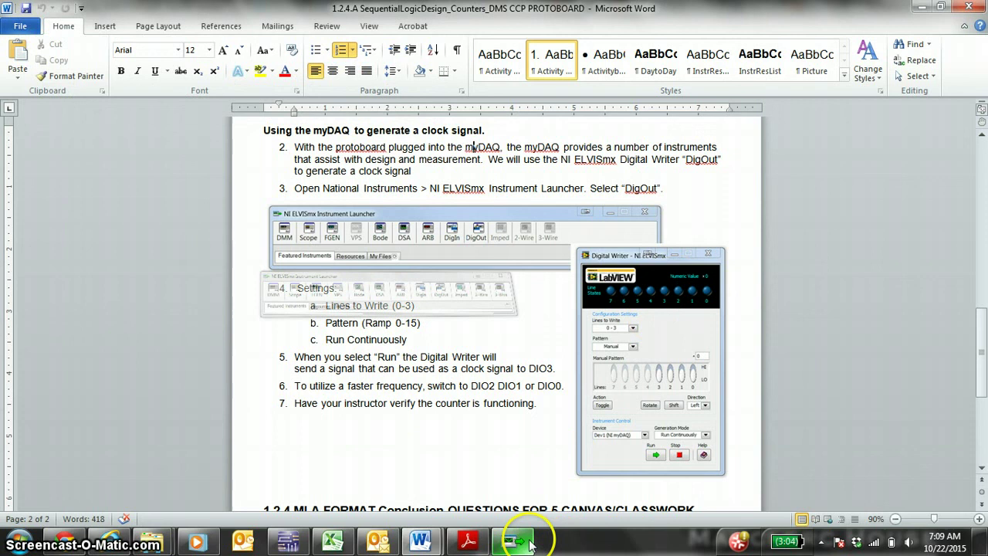
left_click(528, 543)
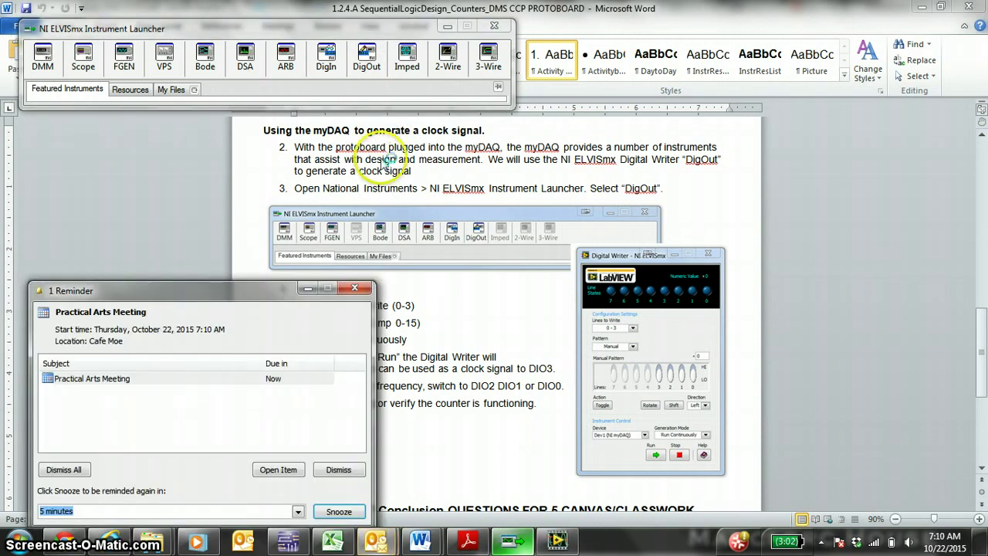
left_click(355, 467)
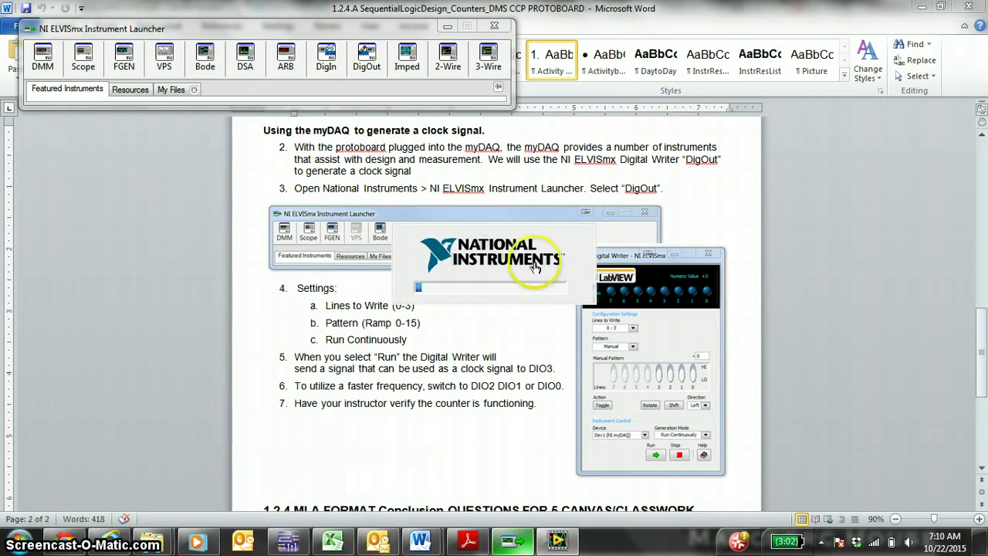
- Move Digital Writer beside the handout, point out Pattern and Run, then show Multisim's start page
left_click_drag(490, 81, 831, 94)
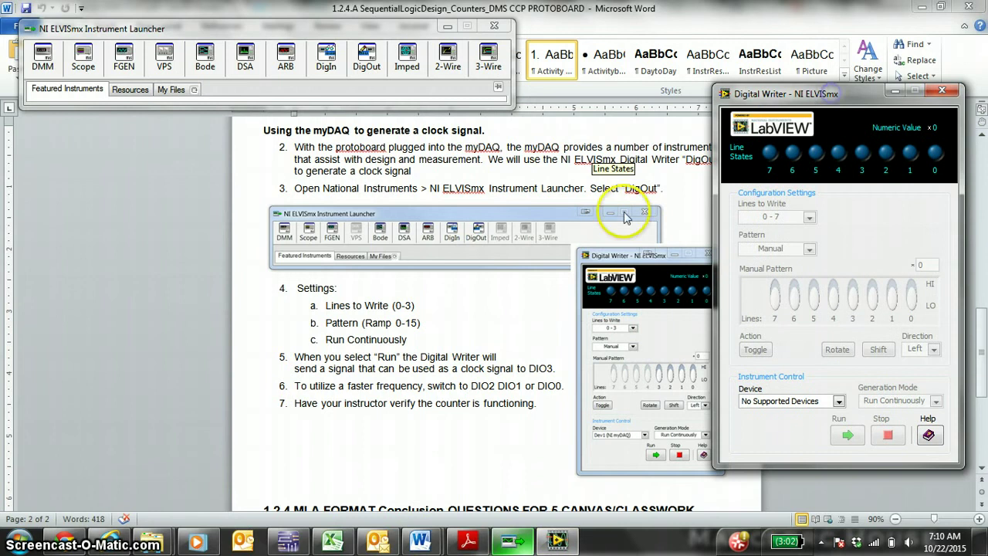
left_click(810, 255)
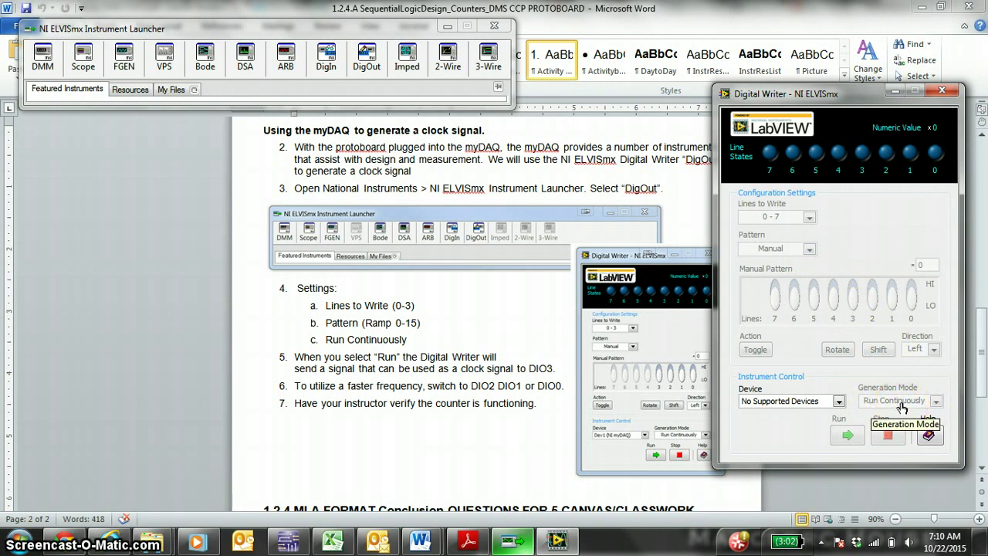
left_click(857, 436)
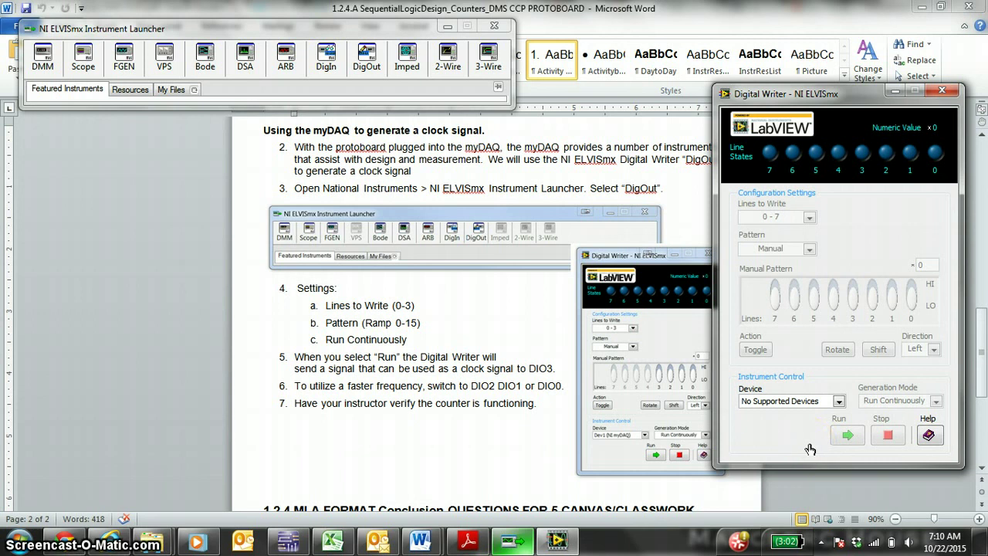
left_click(289, 540)
left_click(305, 299)
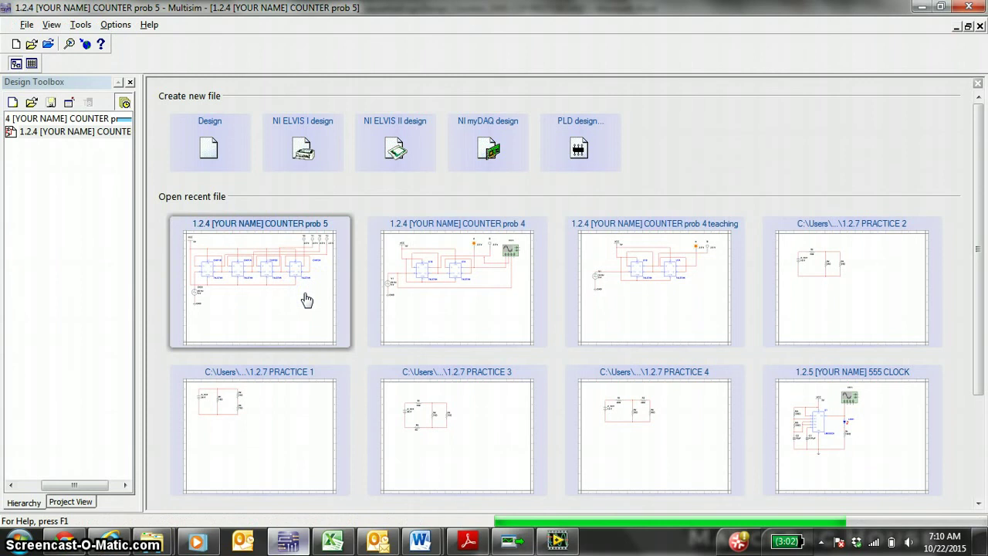
- Open the '1.2.4 [YOUR NAME] COUNTER prob 5' design and run its counter simulation
left_click(305, 295)
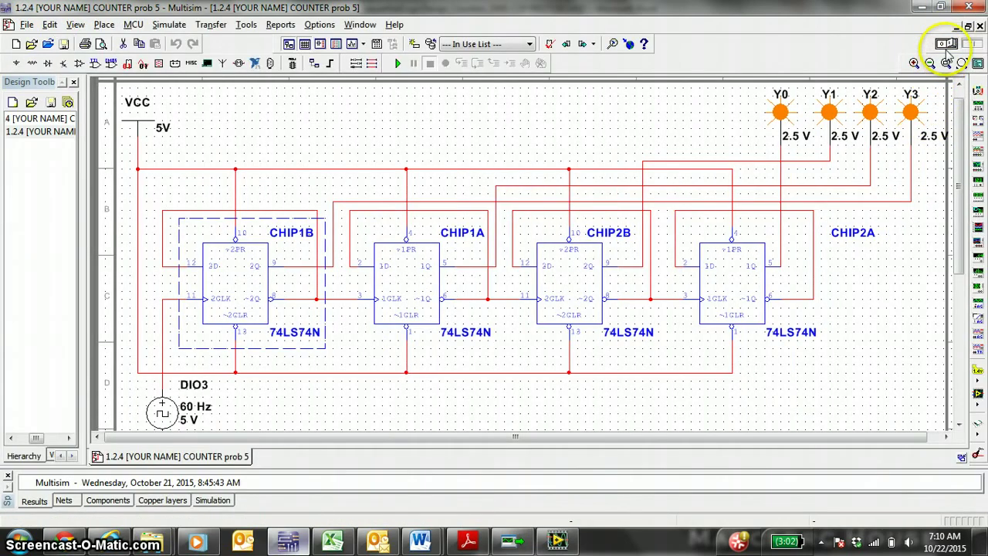
left_click(948, 44)
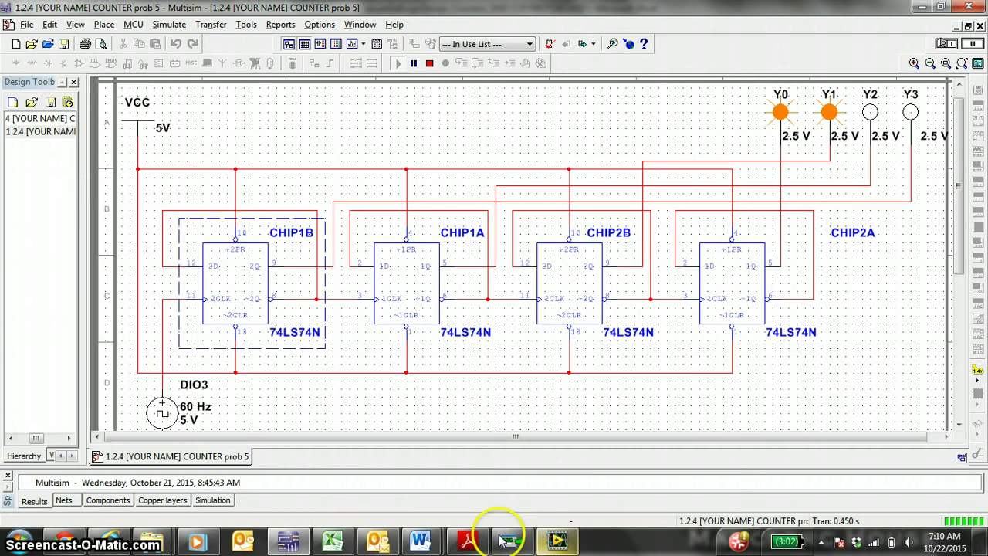
- Highlight step 7's instructor-verification sentence in the sequential logic handout
mouse_move(419, 537)
left_click(470, 490)
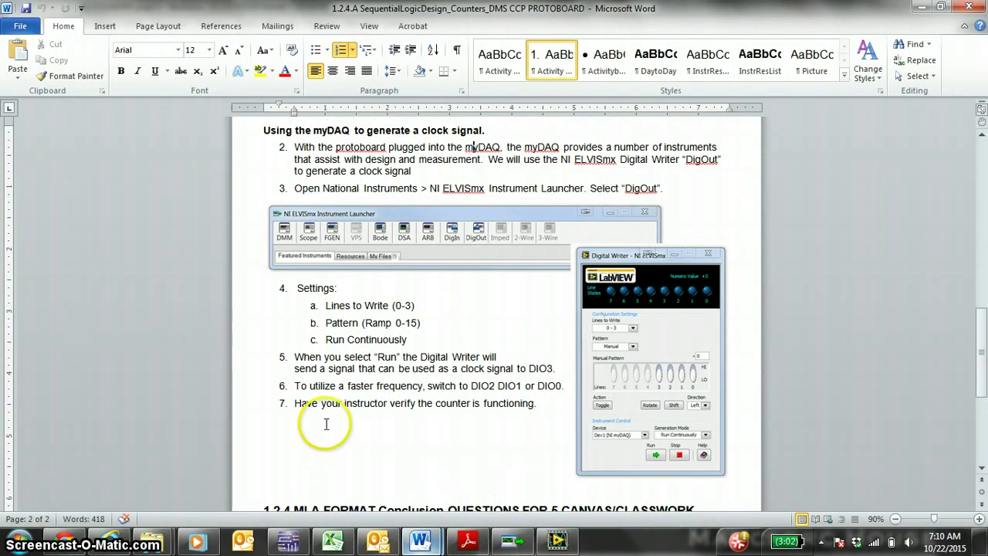
left_click_drag(296, 403, 531, 400)
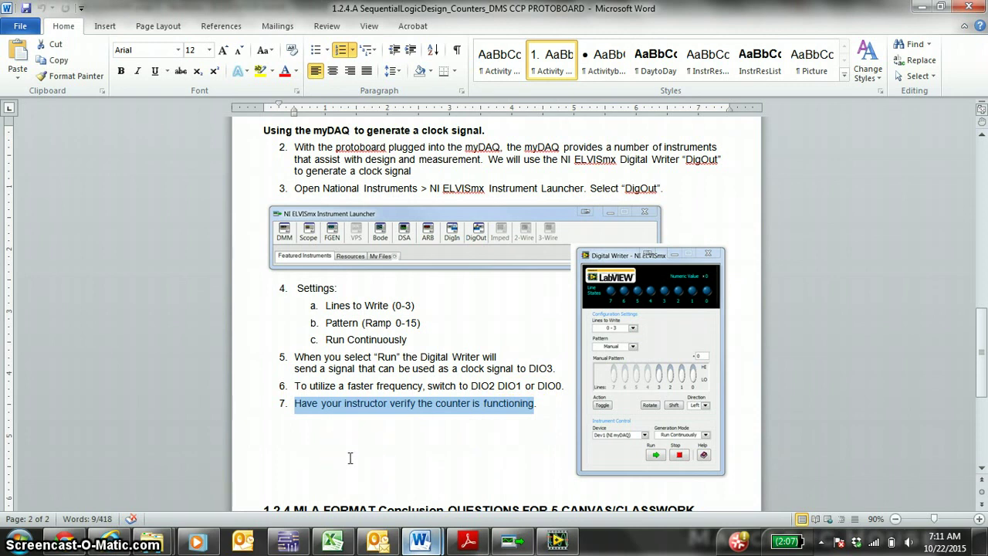
scroll(352, 440, "down", 1)
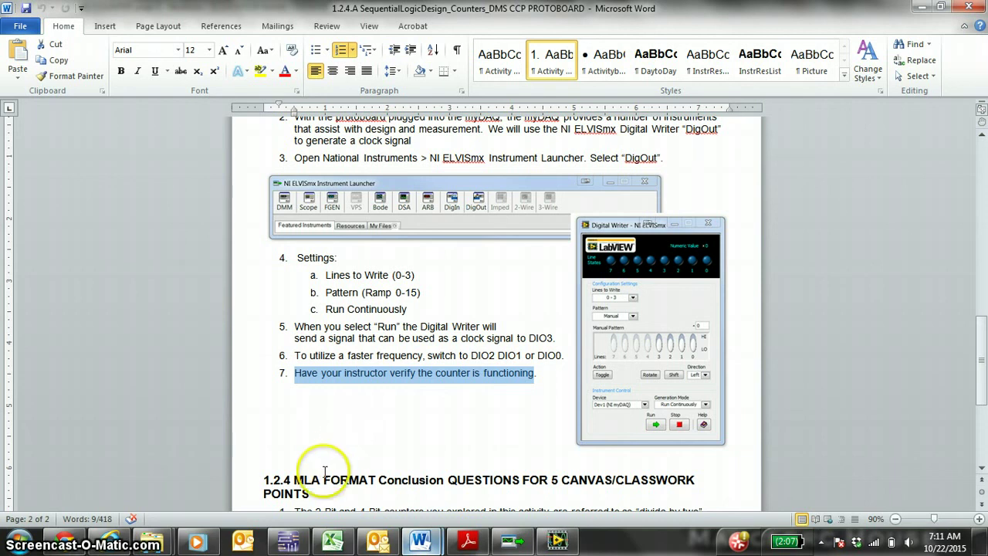
- Return to the Canvas 1.2.4 Project assignment and scroll to the '1.2.3 Binary Counter.MOV' example video
left_click(77, 538)
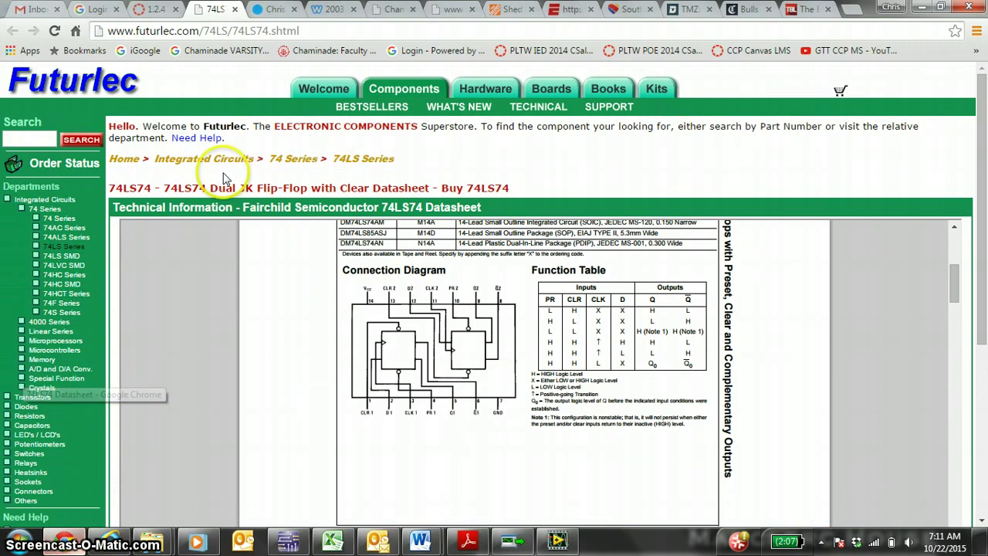
left_click(170, 8)
scroll(328, 270, "down", 2)
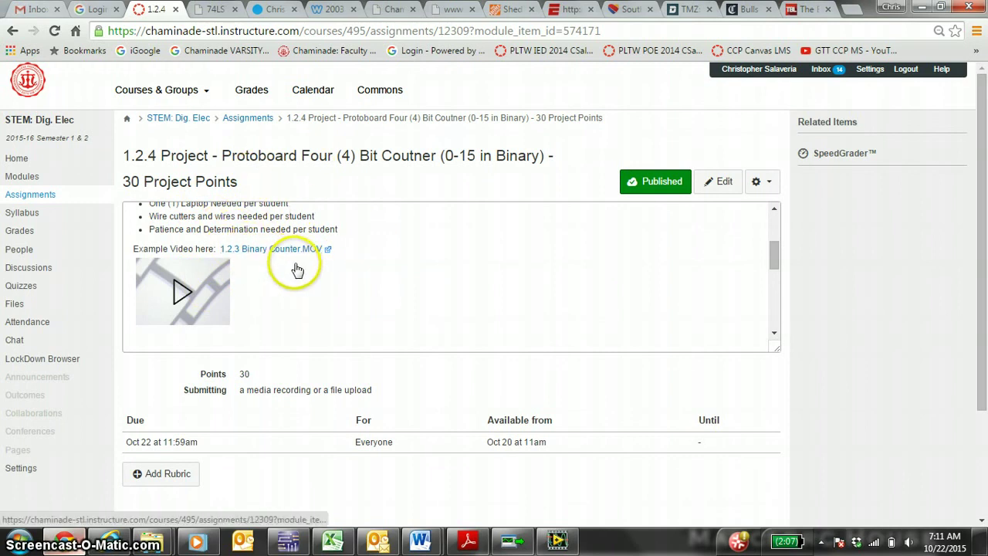
- Play the '1.2.3 Binary Counter' video muted in Windows Media Player, restarting near the beginning
left_click(209, 540)
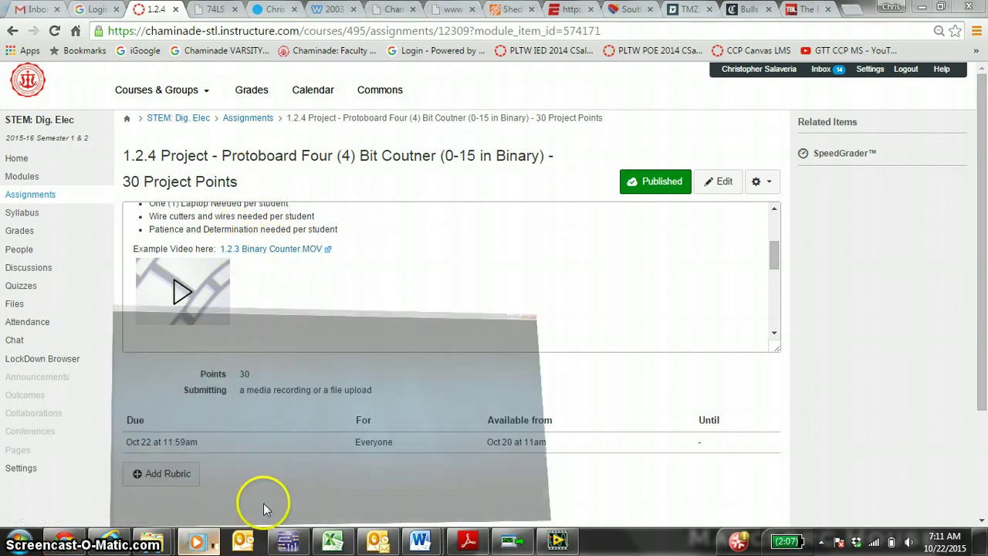
left_click(284, 488)
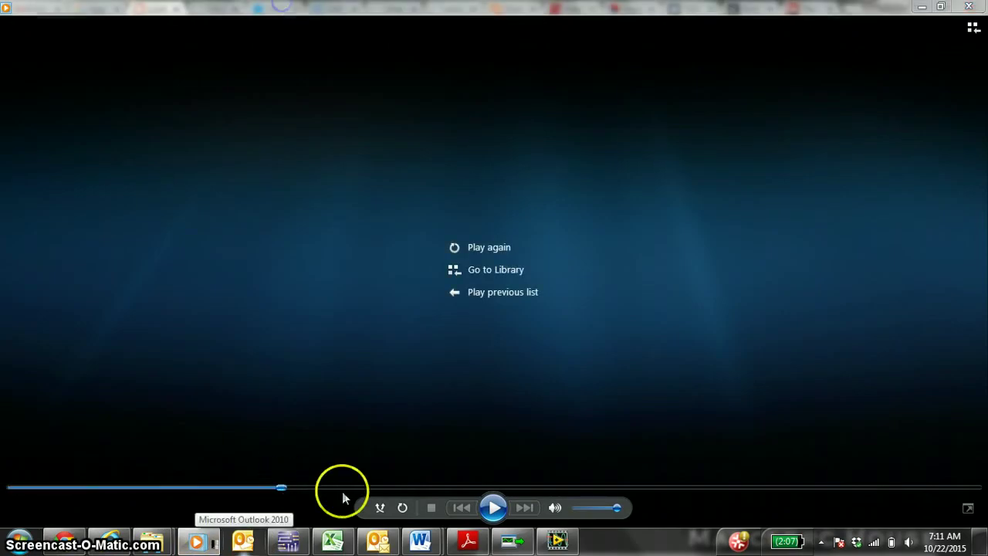
left_click(494, 507)
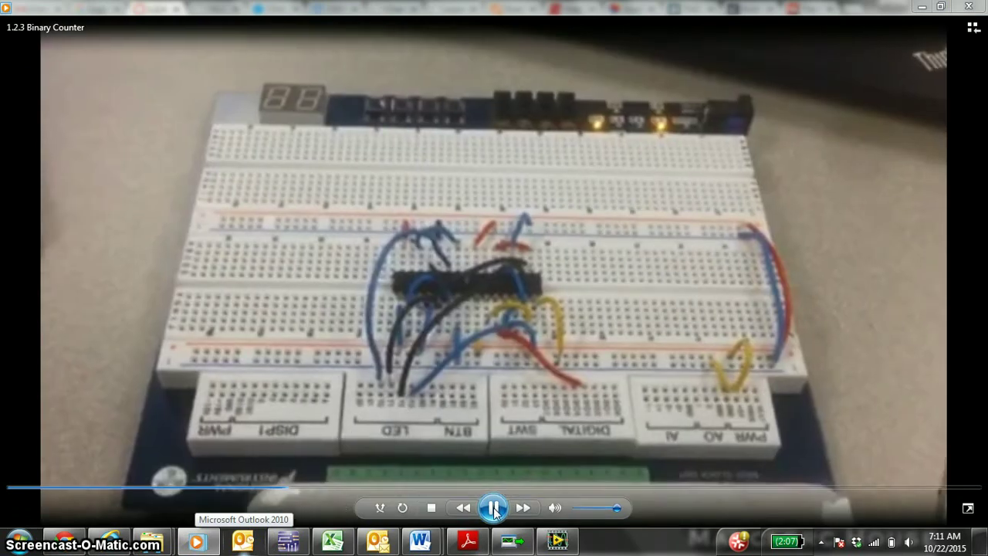
left_click(493, 507)
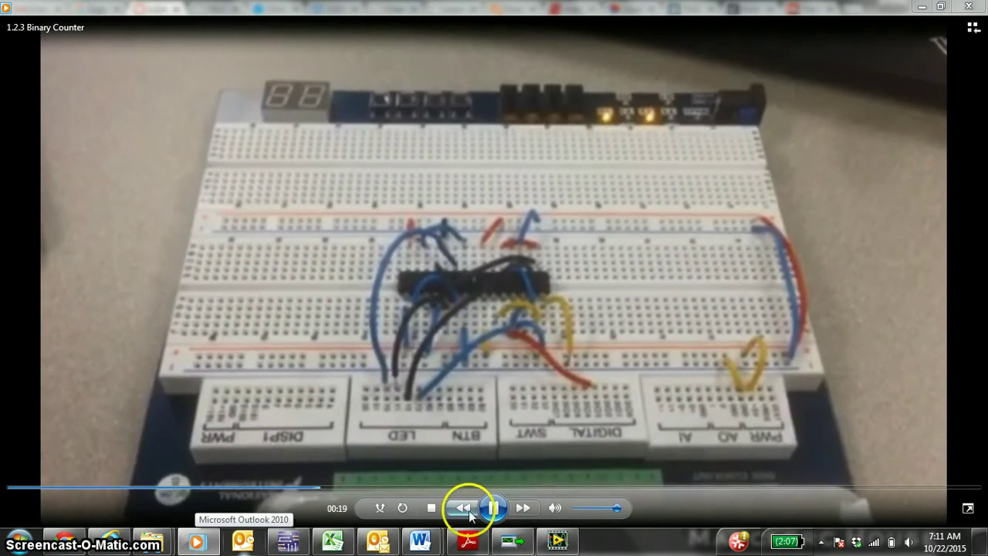
left_click_drag(615, 508, 576, 510)
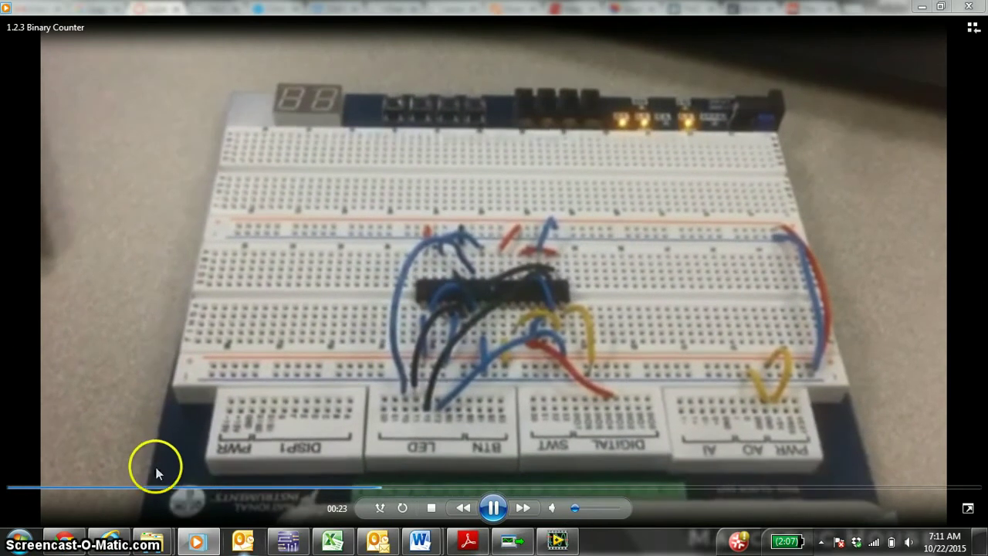
left_click(139, 487)
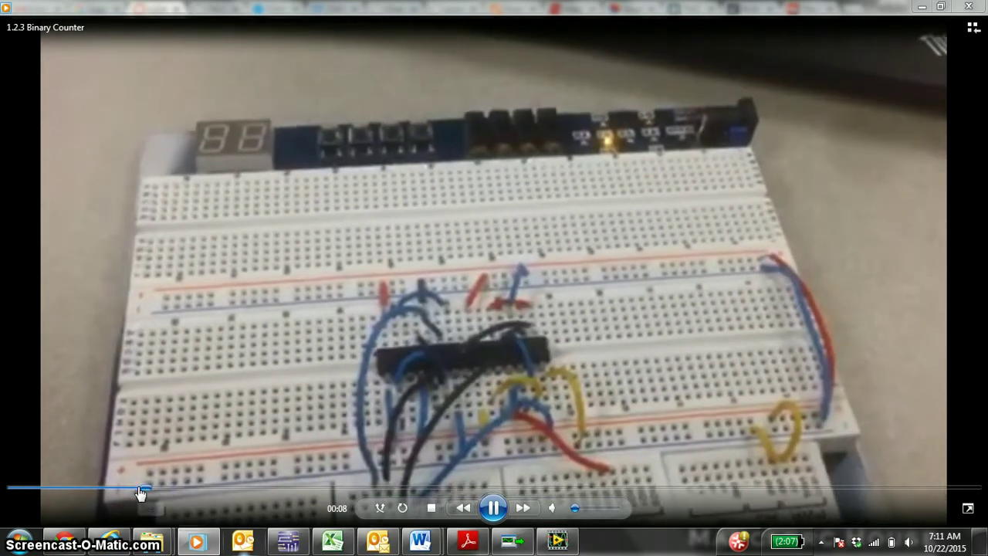